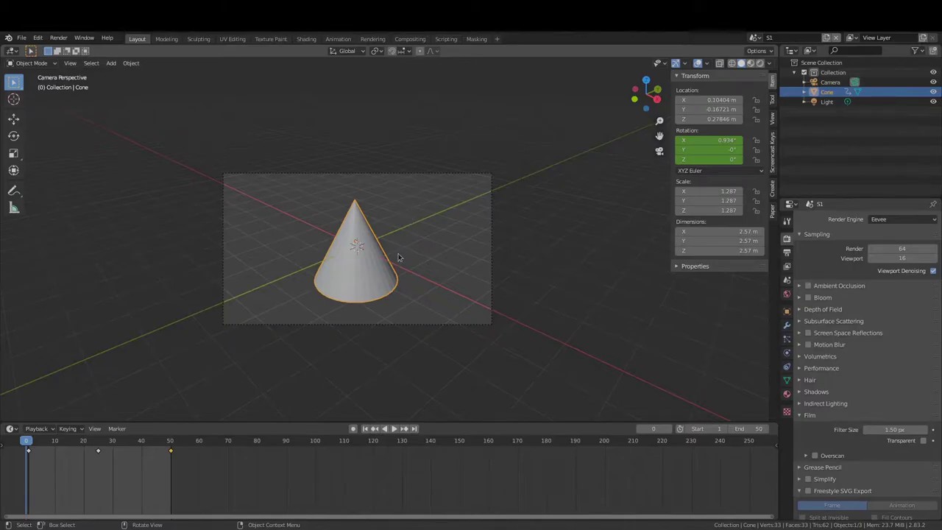
# Step: Play the animations of scenes S1 and S2 and switch to the Transition scene
pyautogui.press('space')
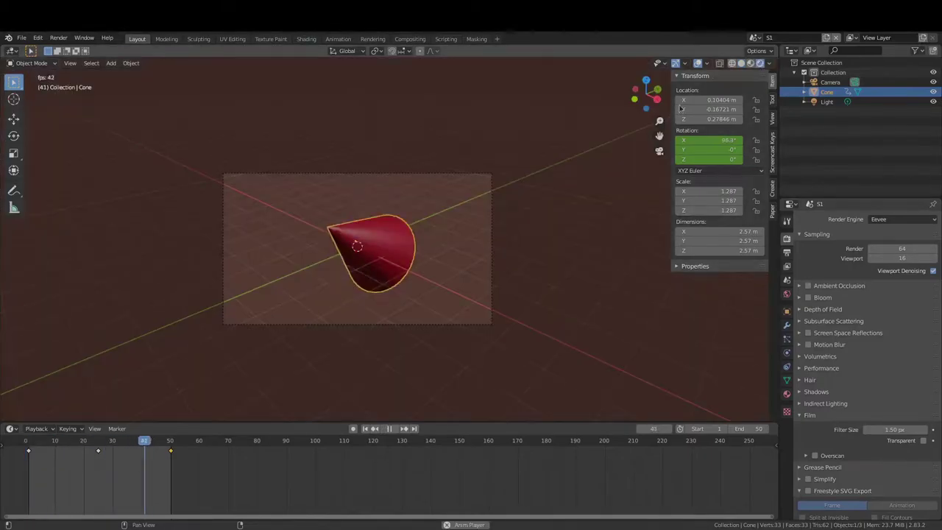
pyautogui.click(760, 41)
pyautogui.click(763, 62)
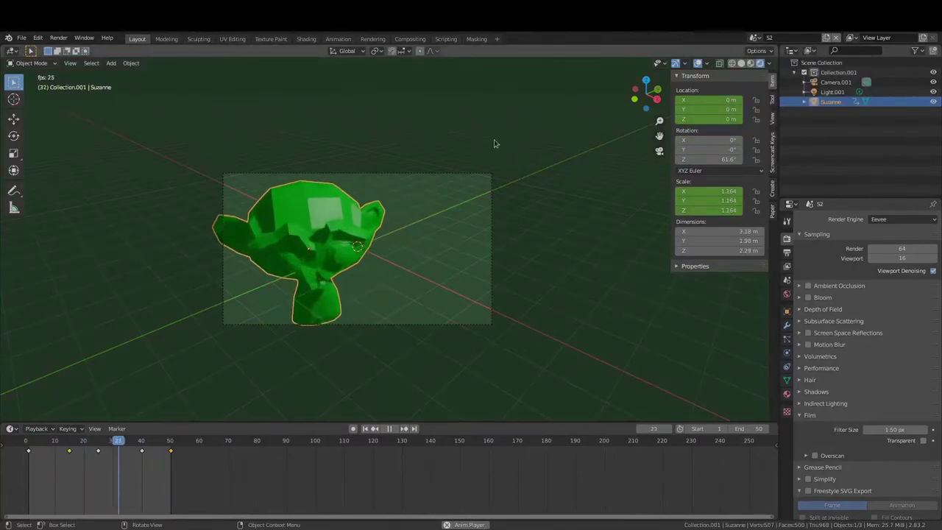
pyautogui.click(757, 39)
pyautogui.click(767, 71)
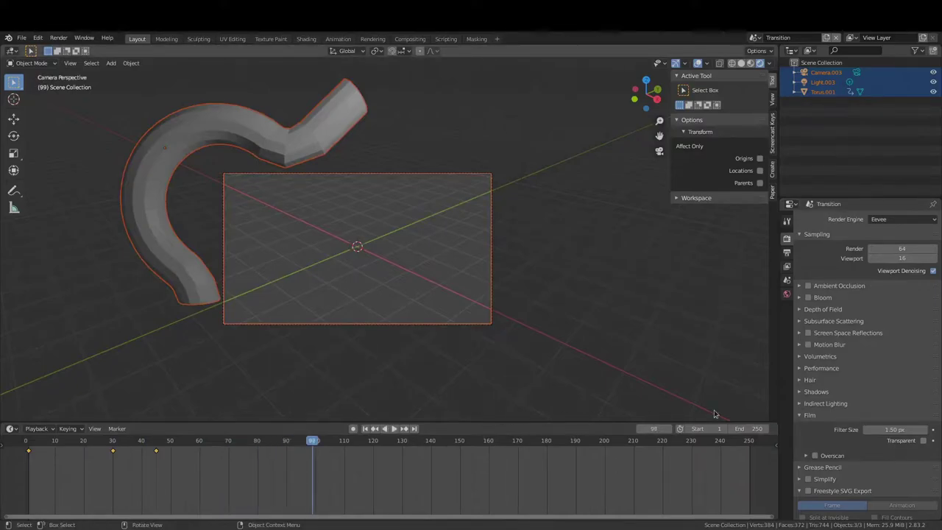
# Step: Set the Transition scene's end frame to 50
pyautogui.press('space')
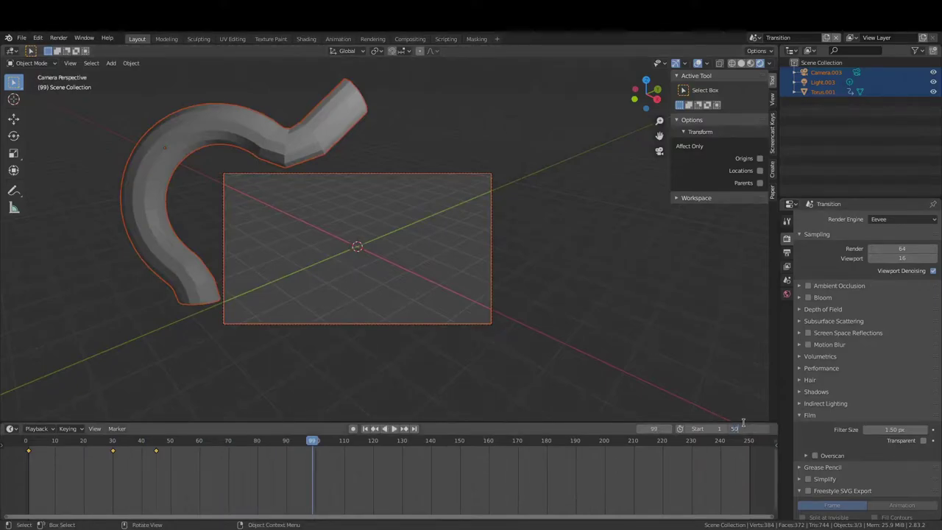
pyautogui.press('Return')
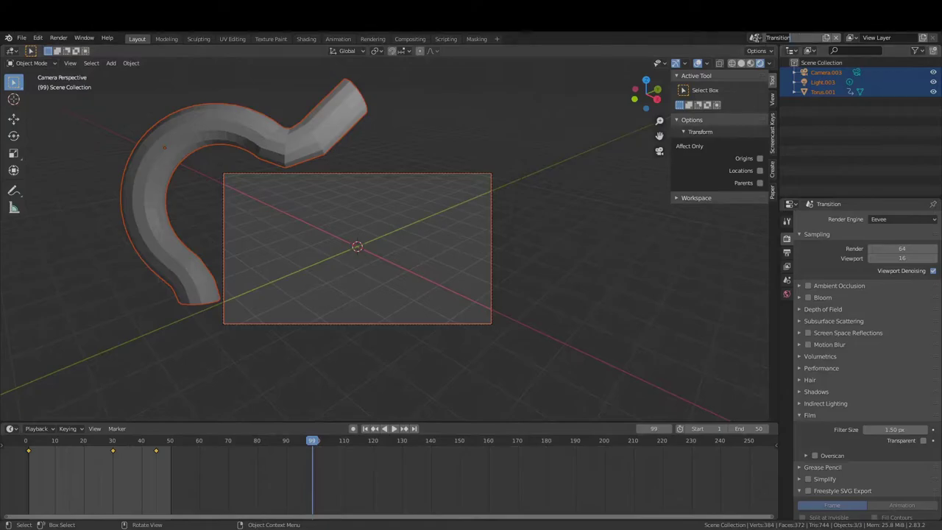
# Step: Check the frame ranges of scenes S1 and S2 and return to the Transition scene
pyautogui.click(756, 38)
pyautogui.click(761, 52)
pyautogui.click(756, 37)
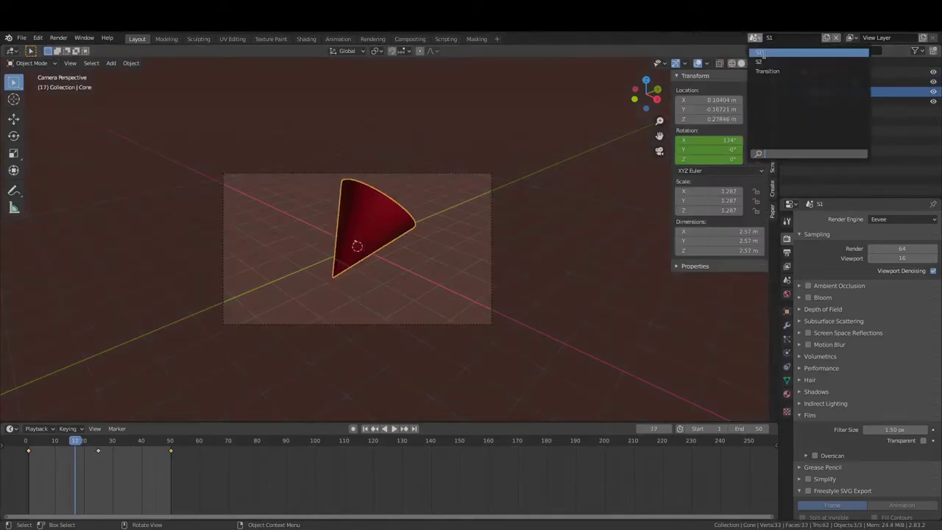
pyautogui.click(761, 62)
pyautogui.click(757, 38)
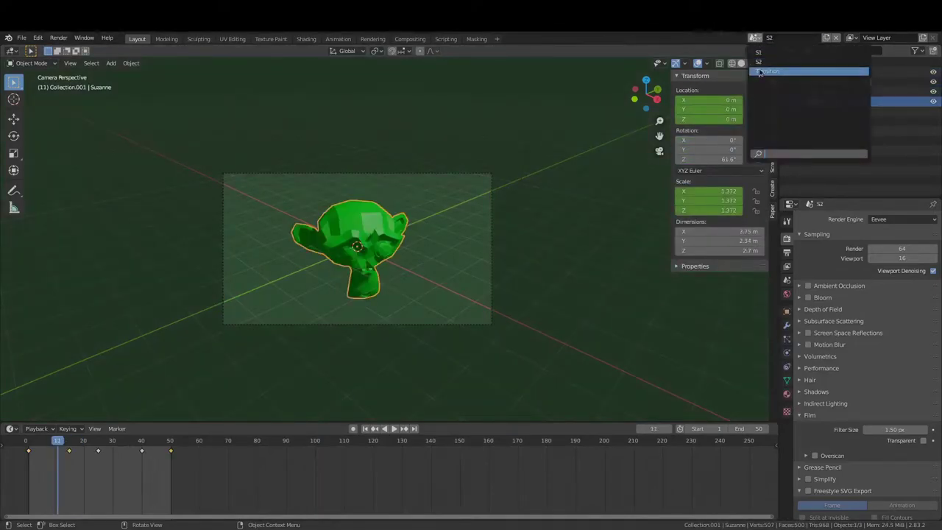
pyautogui.click(760, 71)
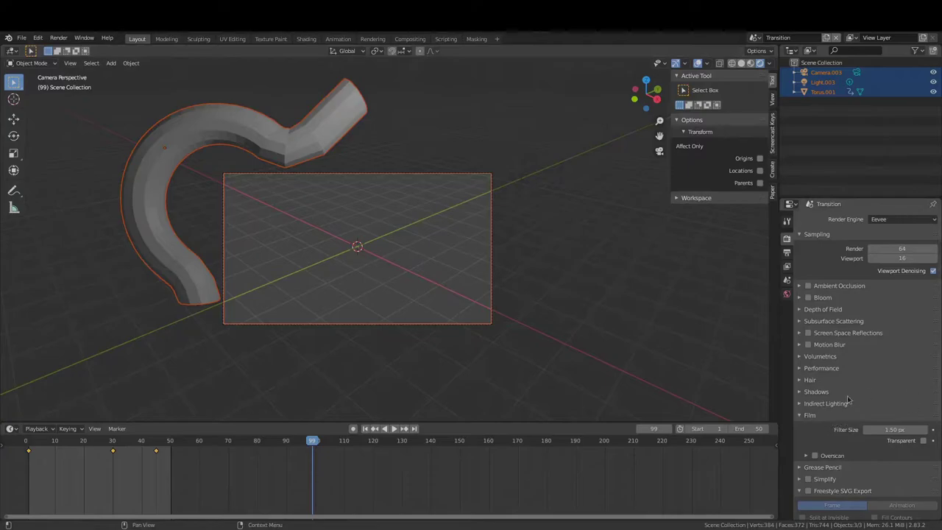
# Step: Enable the transparent film background for the Transition scene and play its animation
pyautogui.click(834, 416)
pyautogui.click(834, 416)
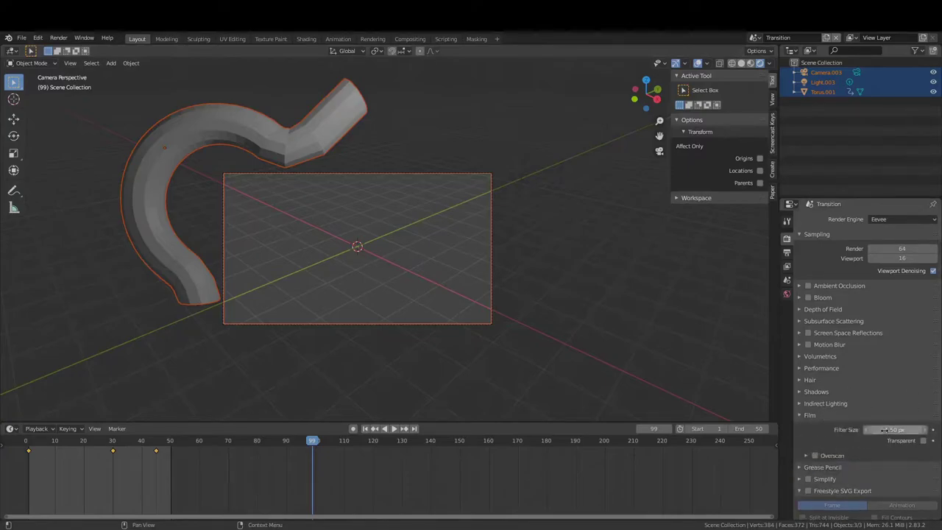
pyautogui.click(922, 440)
pyautogui.press('space')
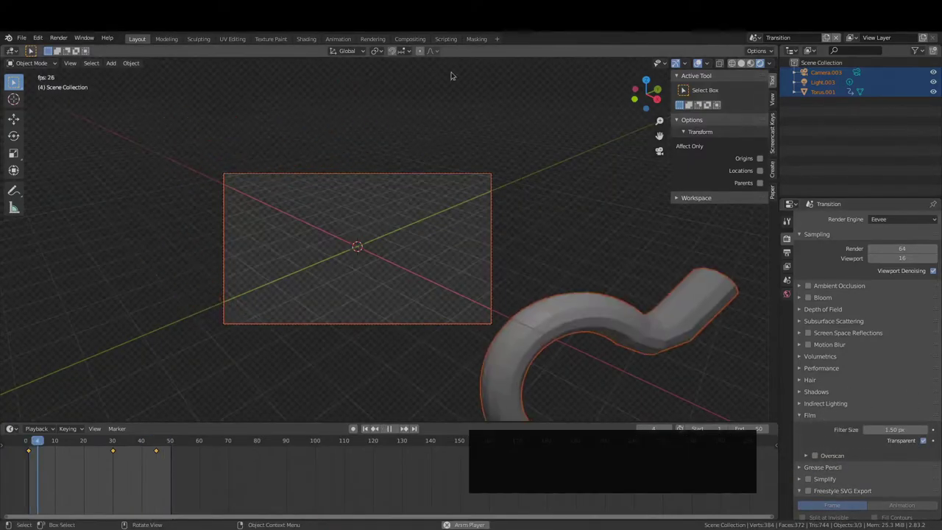
# Step: Switch to the Compositing workspace and enable node use for the Transition scene
pyautogui.click(410, 39)
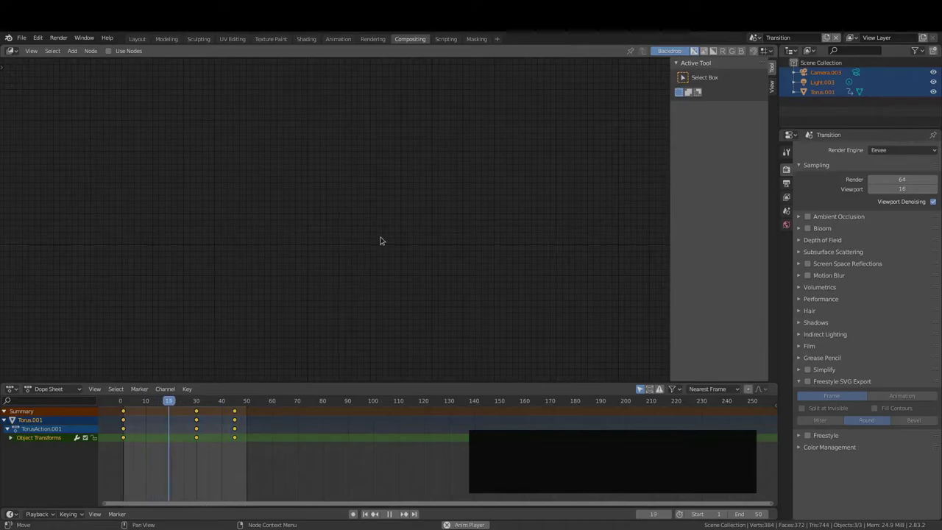
pyautogui.click(109, 51)
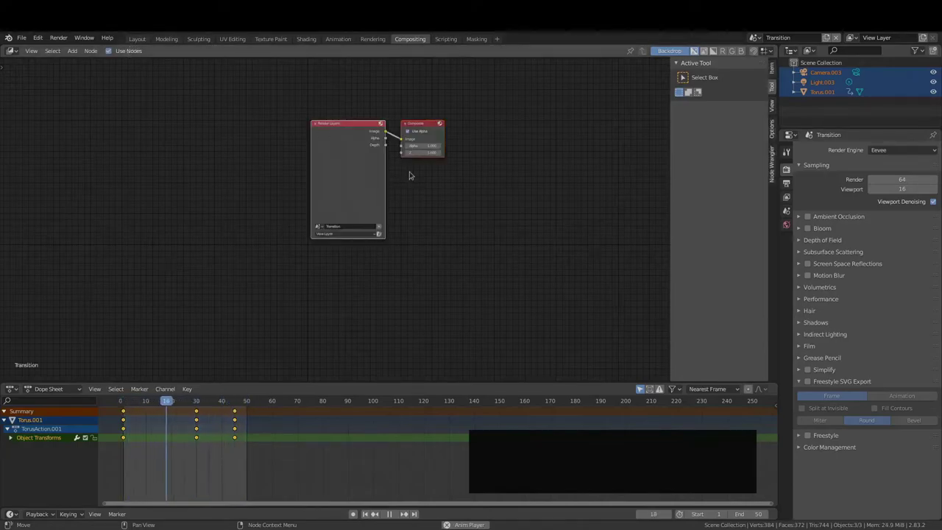
pyautogui.scroll(5, 443, 172)
pyautogui.moveTo(412, 186); pyautogui.dragTo(335, 247, button='middle')
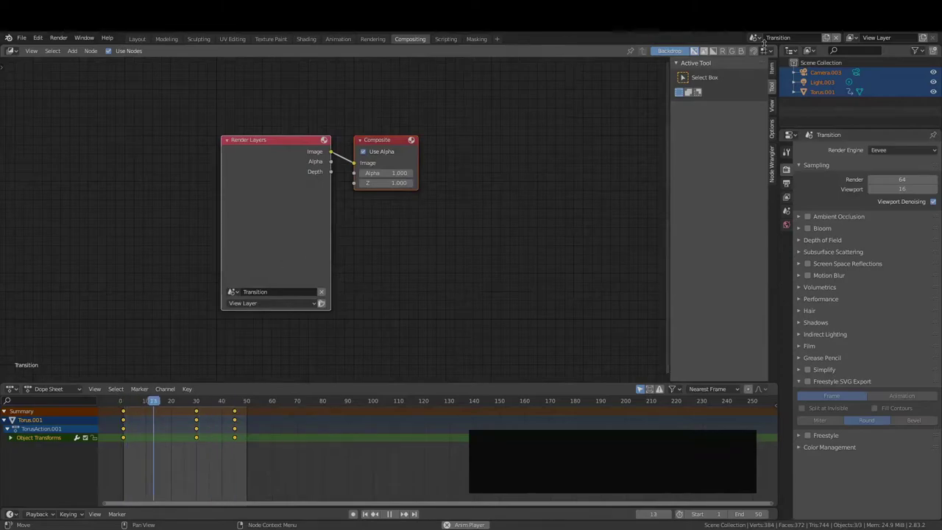
# Step: Render the current frame of the Transition scene
pyautogui.press('F12')
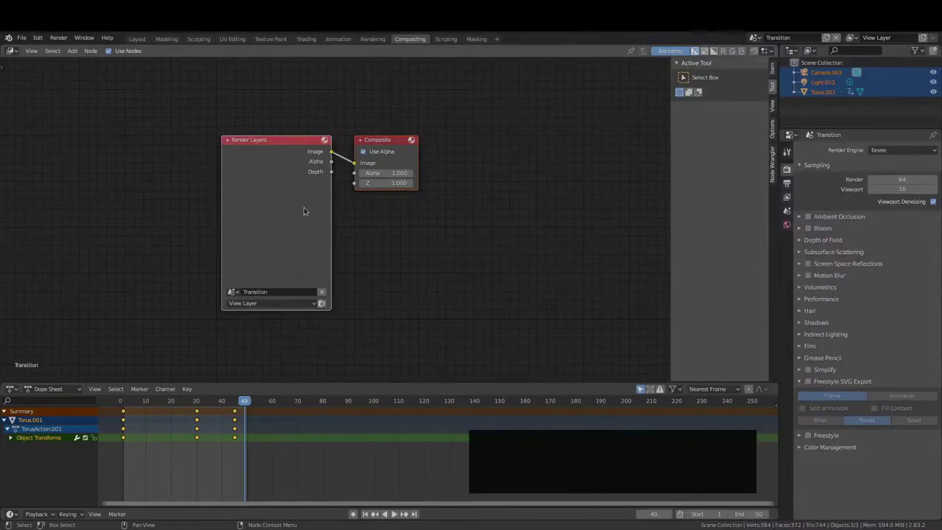
pyautogui.scroll(-1, 304, 211)
pyautogui.scroll(-2, 443, 181)
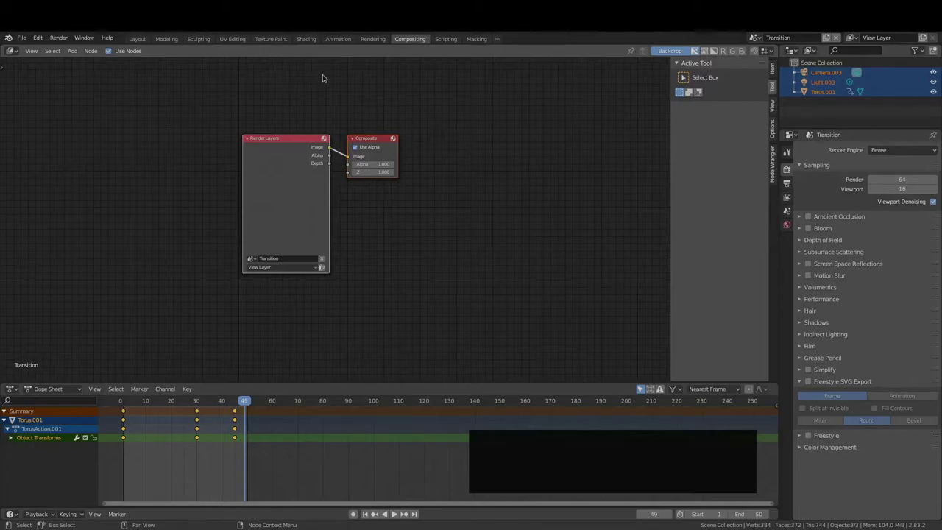
pyautogui.moveTo(339, 147); pyautogui.dragTo(292, 226, button='middle')
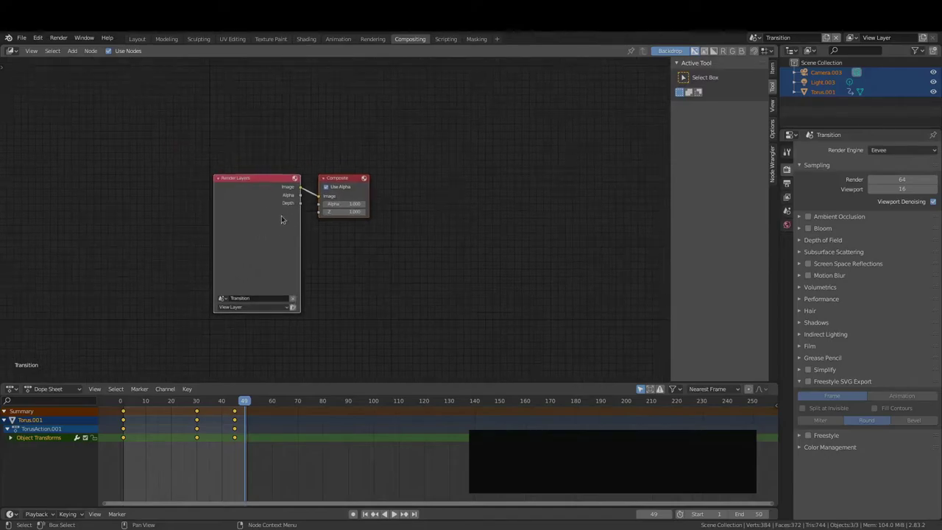
# Step: Return to the Layout workspace and add a VFX Masking workspace
pyautogui.click(137, 39)
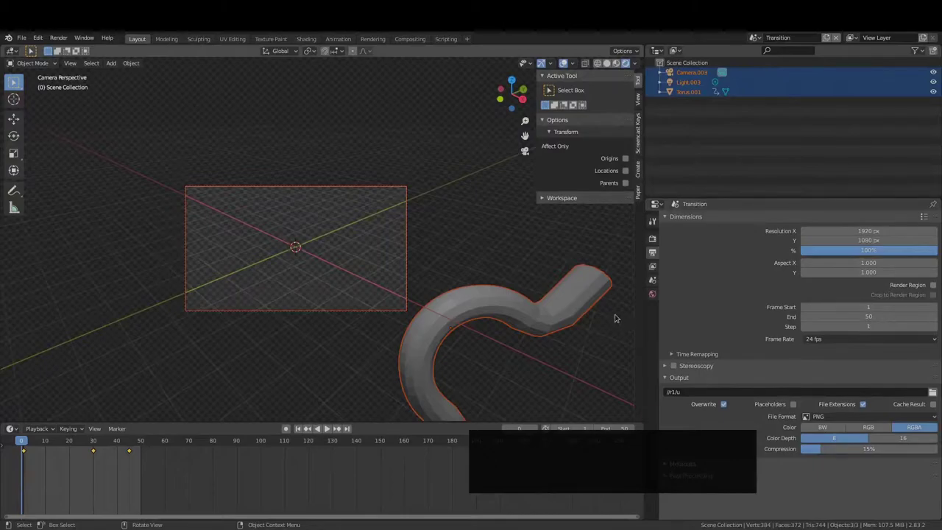
pyautogui.click(466, 38)
pyautogui.moveTo(466, 87)
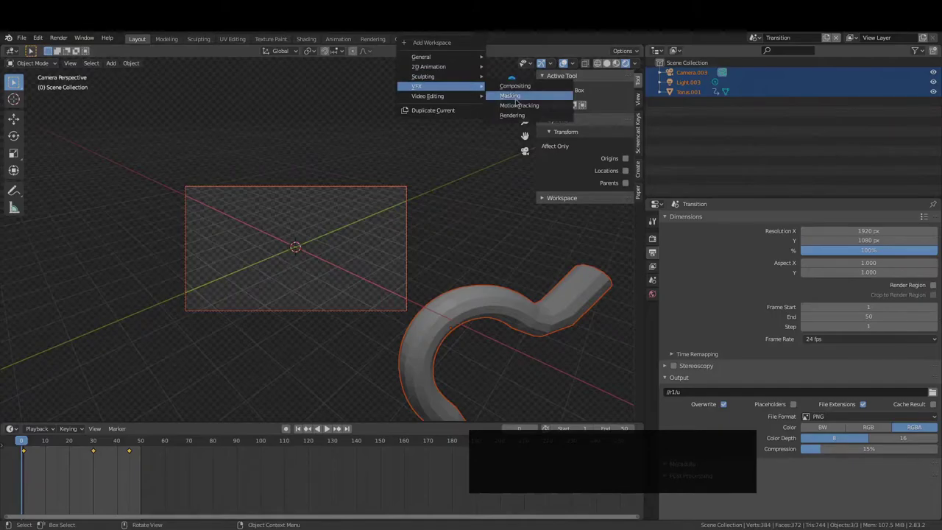
pyautogui.click(515, 96)
pyautogui.moveTo(415, 335); pyautogui.dragTo(534, 325, button='middle')
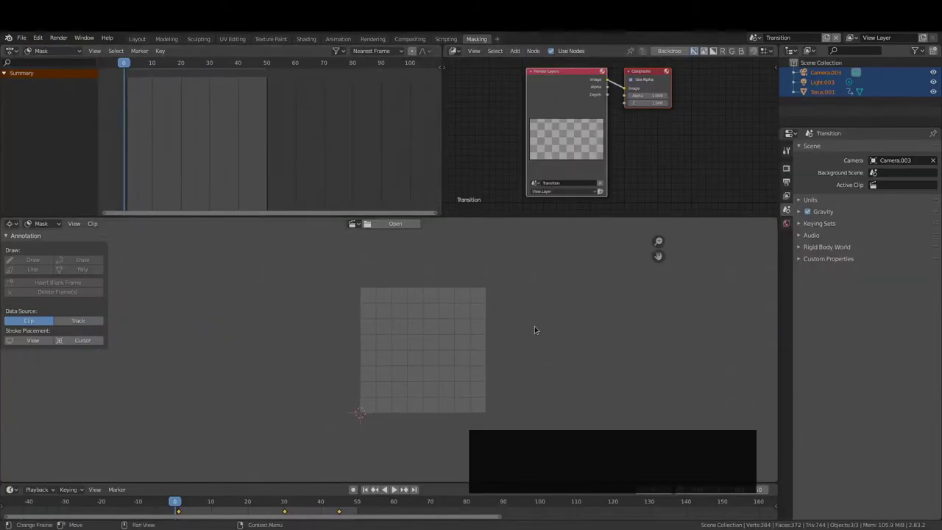
pyautogui.scroll(3, 476, 342)
pyautogui.moveTo(476, 342); pyautogui.dragTo(363, 333, button='middle')
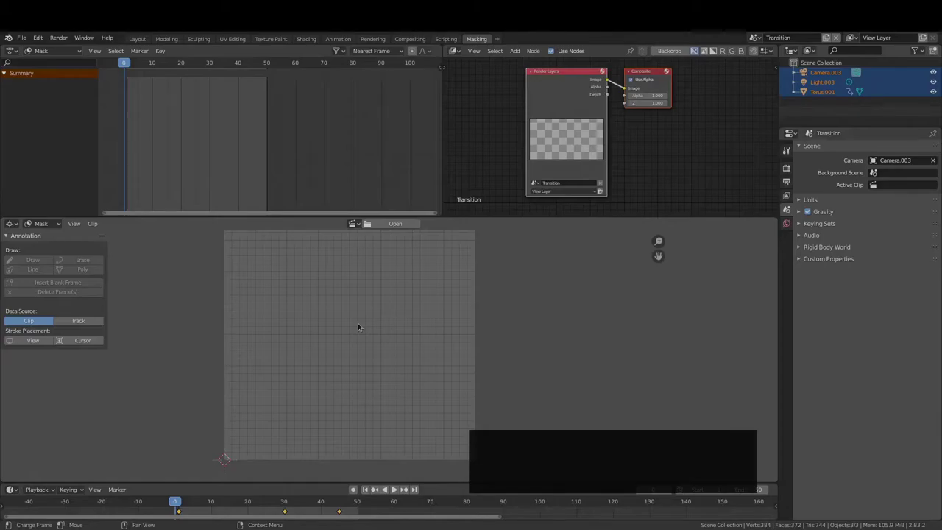
# Step: Load all the rendered PNG frames in the r1 folder, starting with u0001.png, as a clip for masking
pyautogui.click(395, 223)
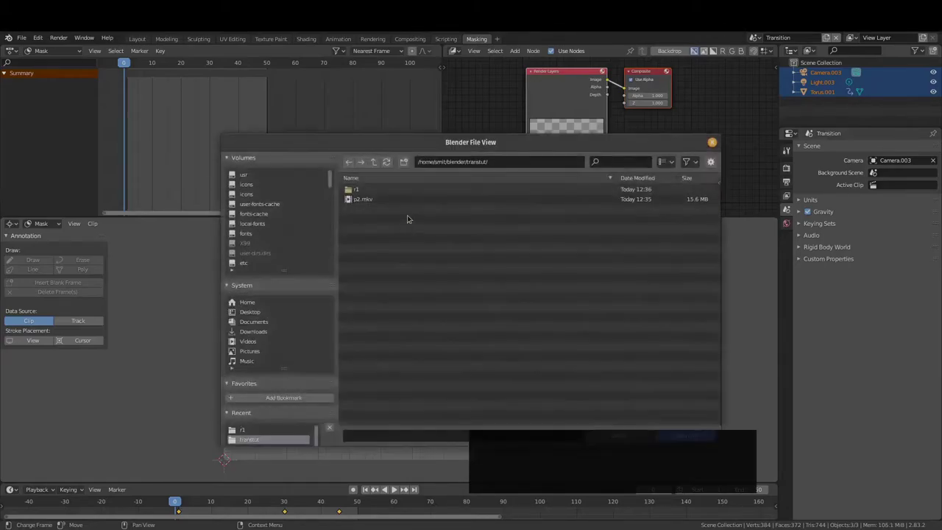
pyautogui.doubleClick(397, 190)
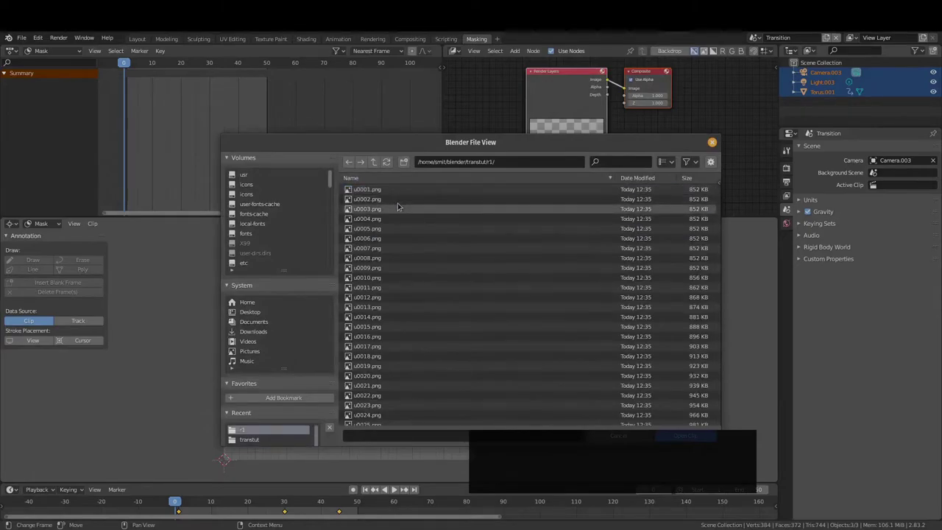
pyautogui.moveTo(443, 150); pyautogui.dragTo(432, 64)
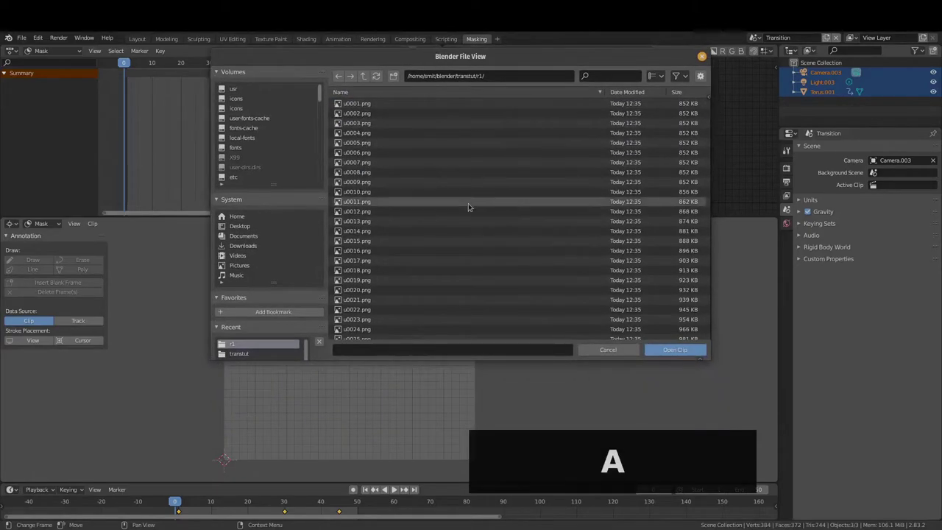
pyautogui.press('a')
pyautogui.click(675, 350)
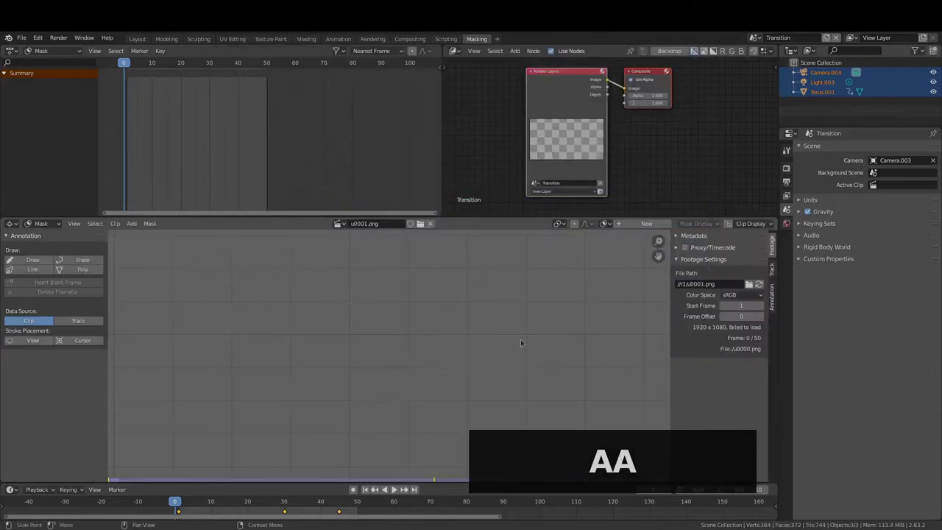
# Step: Play the loaded clip and stop at frame 26 to examine how the tube divides the S1 and S2 areas
pyautogui.press('space')
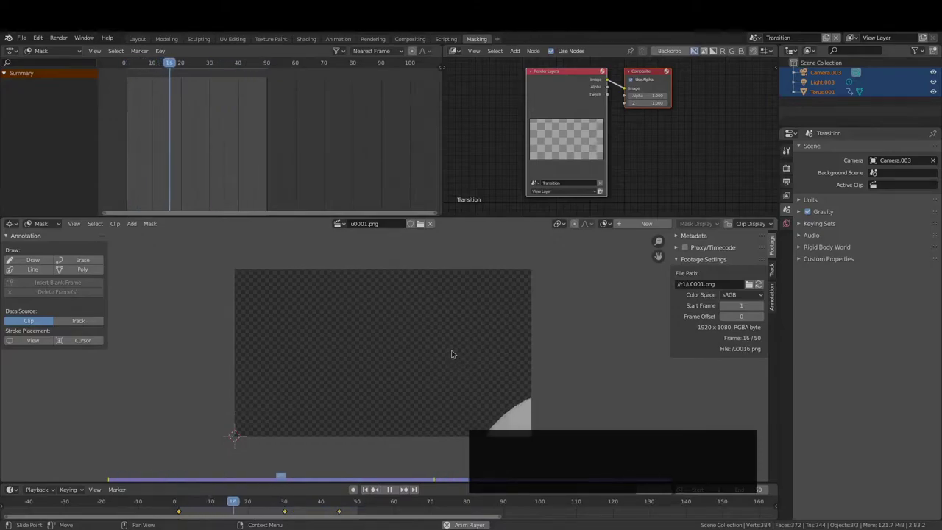
pyautogui.press('space')
pyautogui.moveTo(454, 353); pyautogui.dragTo(374, 368, button='middle')
pyautogui.scroll(3, 420, 343)
pyautogui.scroll(-2, 414, 350)
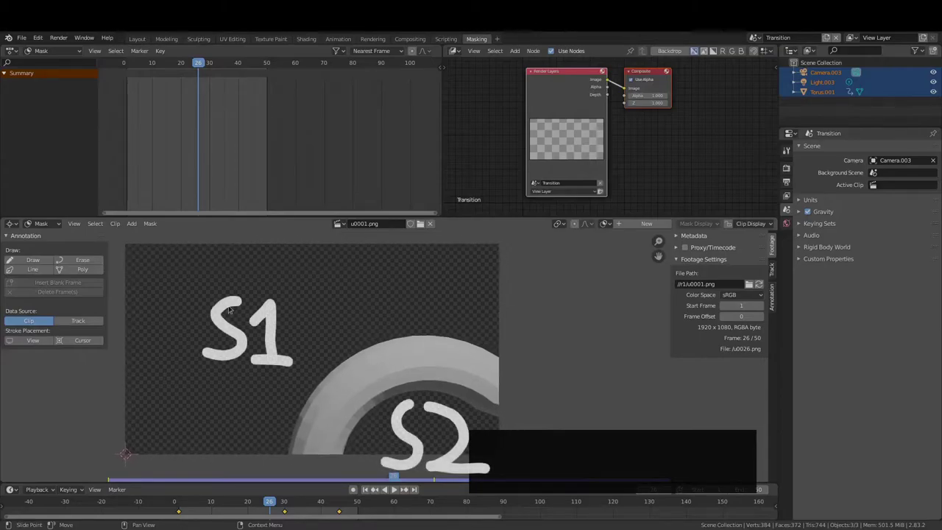
# Step: At frame 1, add a square mask to the clip and scale it up
pyautogui.moveTo(270, 502); pyautogui.dragTo(135, 507)
pyautogui.press('Right')
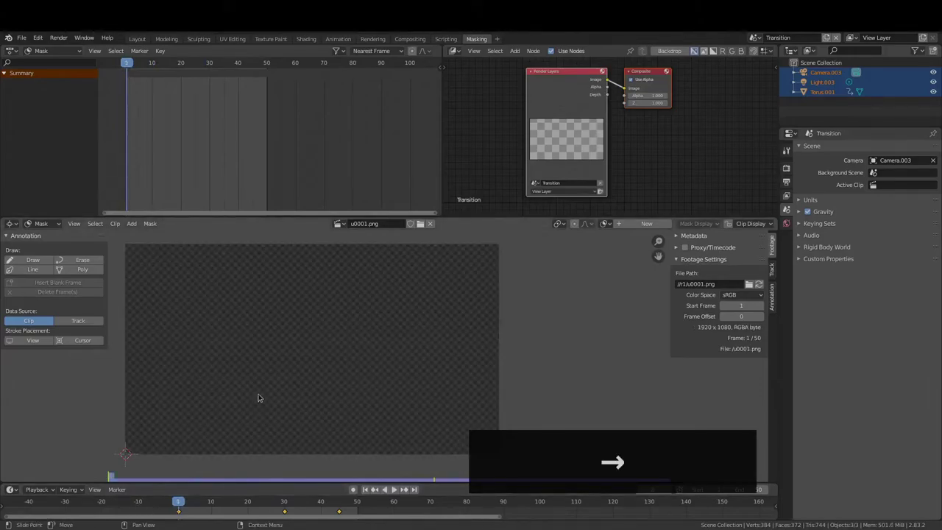
pyautogui.scroll(-2, 261, 393)
pyautogui.scroll(1, 266, 386)
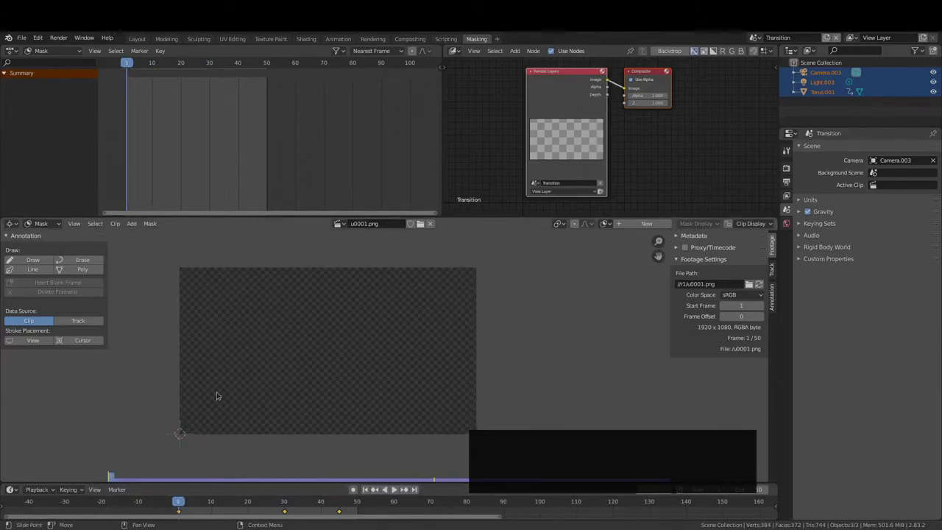
pyautogui.hotkey('shift', 'a')
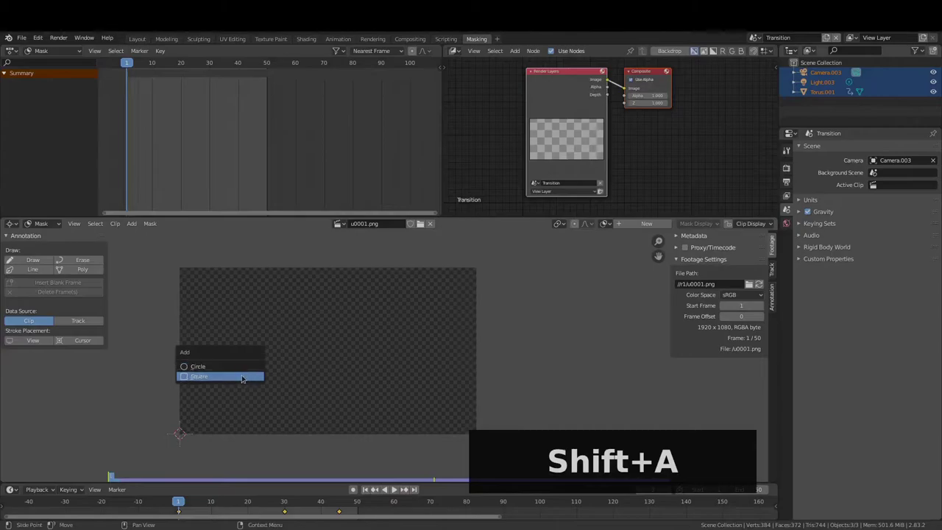
pyautogui.click(259, 374)
pyautogui.press('s')
pyautogui.click(114, 428)
# Step: Move and enlarge the square mask to cover the whole clip image, and insert a mask shape keyframe at frame 1
pyautogui.press('g')
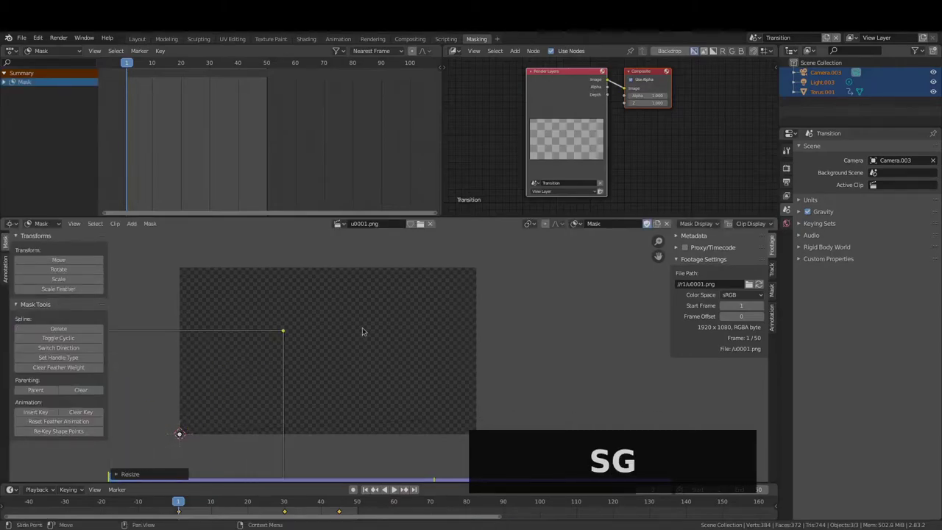
pyautogui.press('g')
pyautogui.click(383, 315)
pyautogui.press('s')
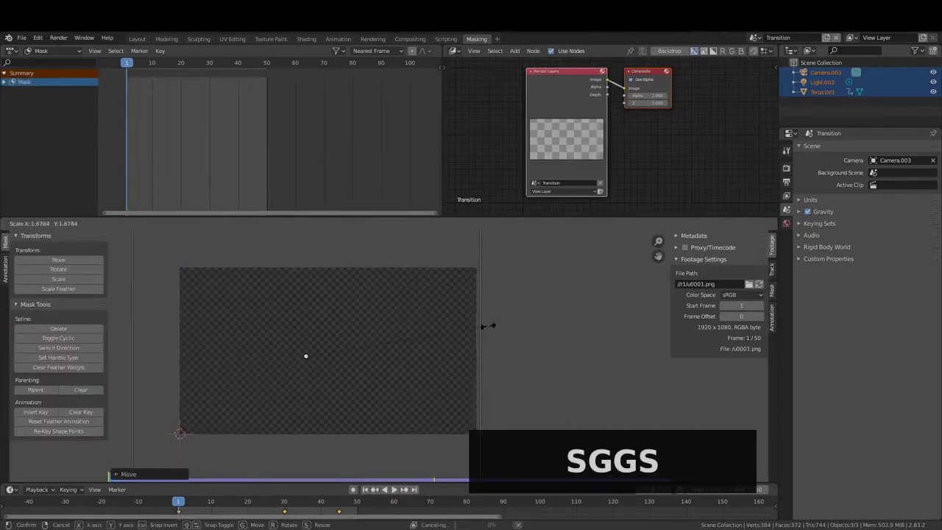
pyautogui.click(491, 325)
pyautogui.press('g')
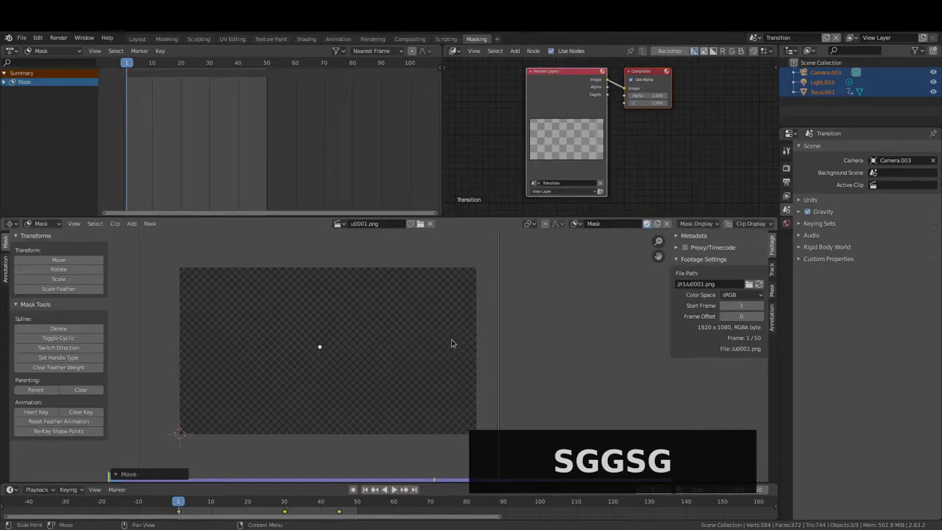
pyautogui.press('i')
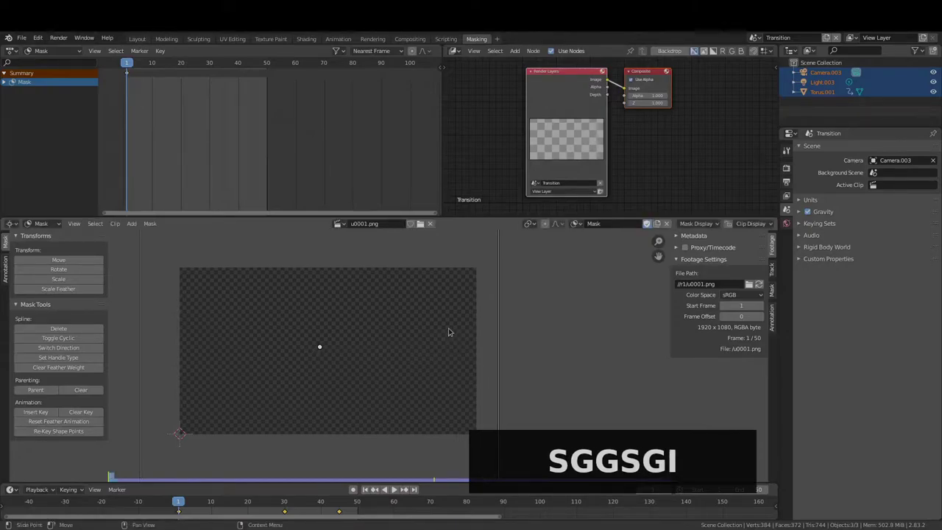
# Step: Advance the clip to frame 18 and bring the tube entering the image's lower-right corner into view
pyautogui.press('space')
pyautogui.press('space')
pyautogui.press('space')
pyautogui.press('space')
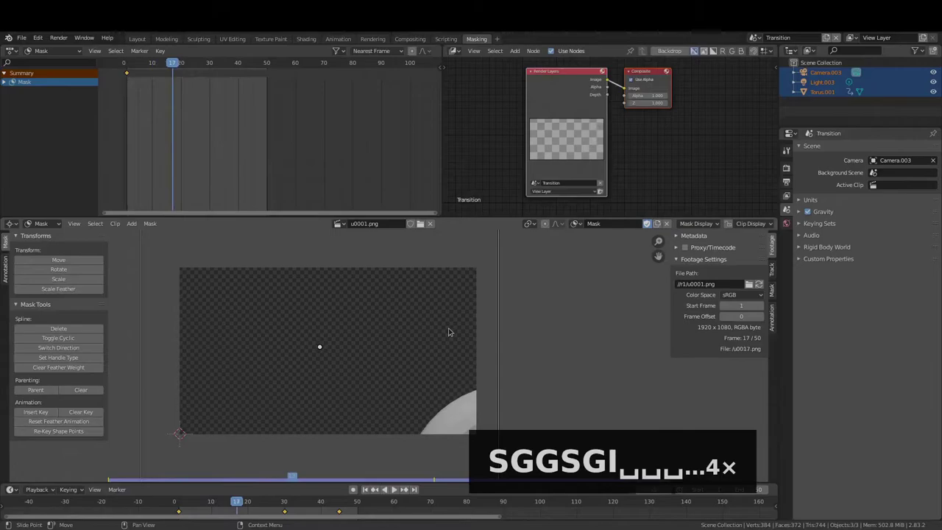
pyautogui.moveTo(438, 331); pyautogui.dragTo(372, 303, button='middle')
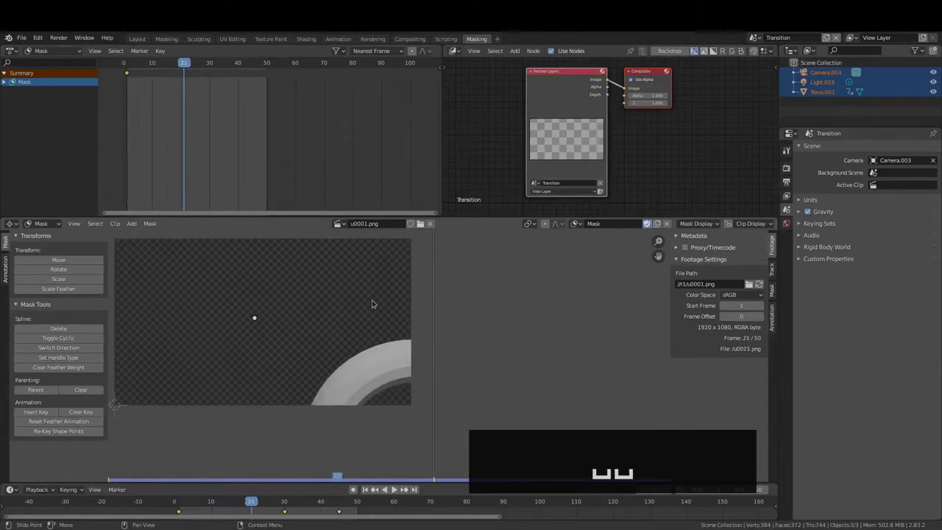
pyautogui.press('Left')
pyautogui.press('Left')
pyautogui.press('Left')
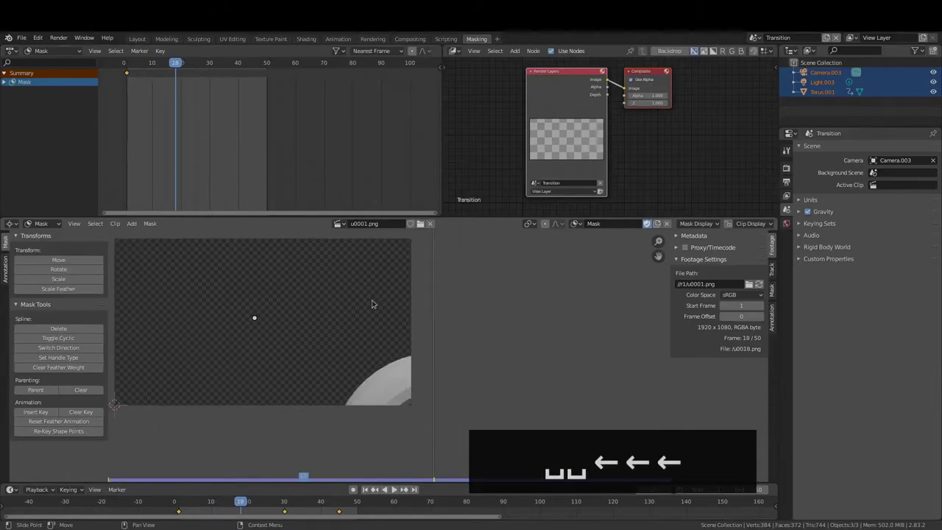
pyautogui.scroll(4, 415, 427)
pyautogui.moveTo(415, 428); pyautogui.dragTo(374, 349, button='middle')
pyautogui.scroll(4, 409, 400)
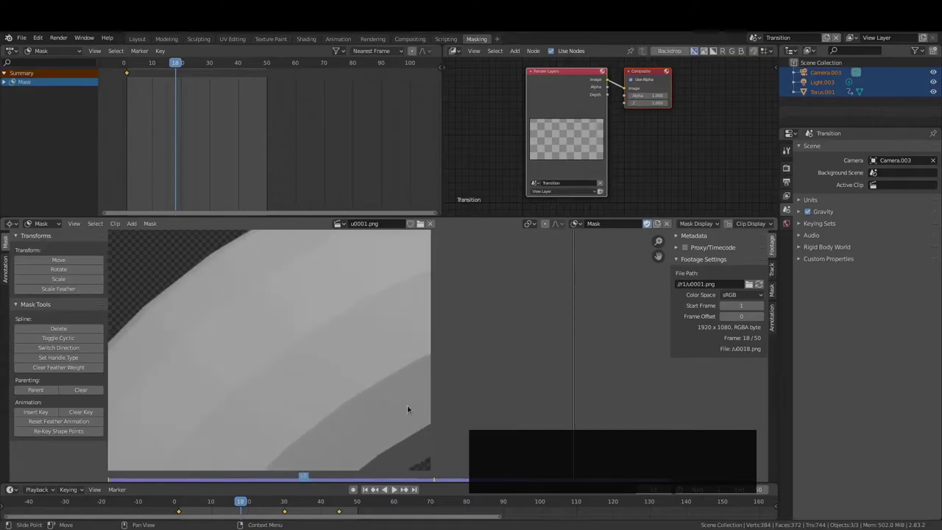
pyautogui.moveTo(446, 452); pyautogui.dragTo(397, 411, button='middle')
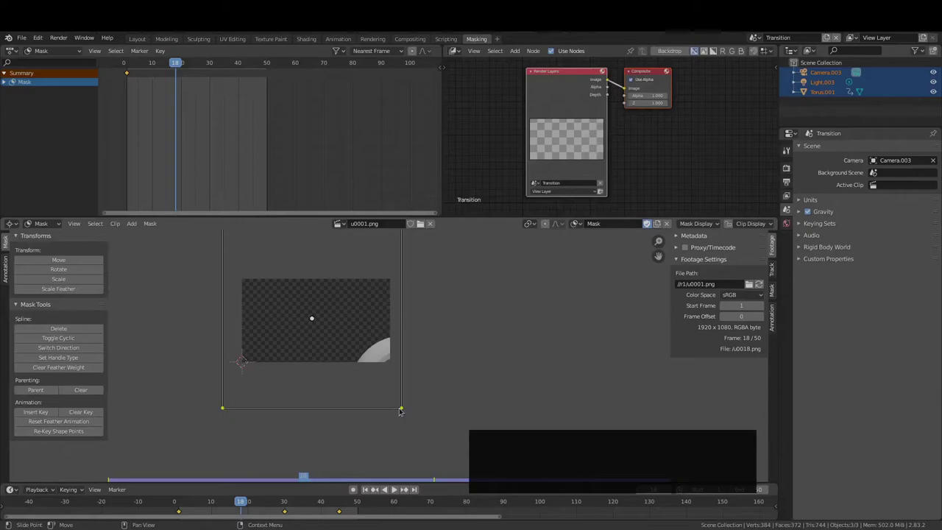
# Step: Try reshaping the mask at frame 18 by moving its lower-right corner and that corner's handle onto the tube
pyautogui.press('g')
pyautogui.click(388, 312)
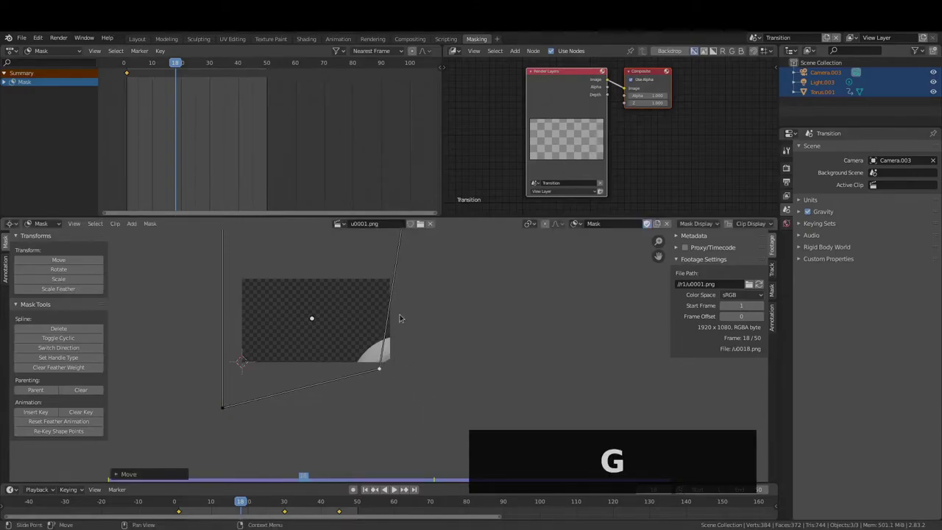
pyautogui.press('g')
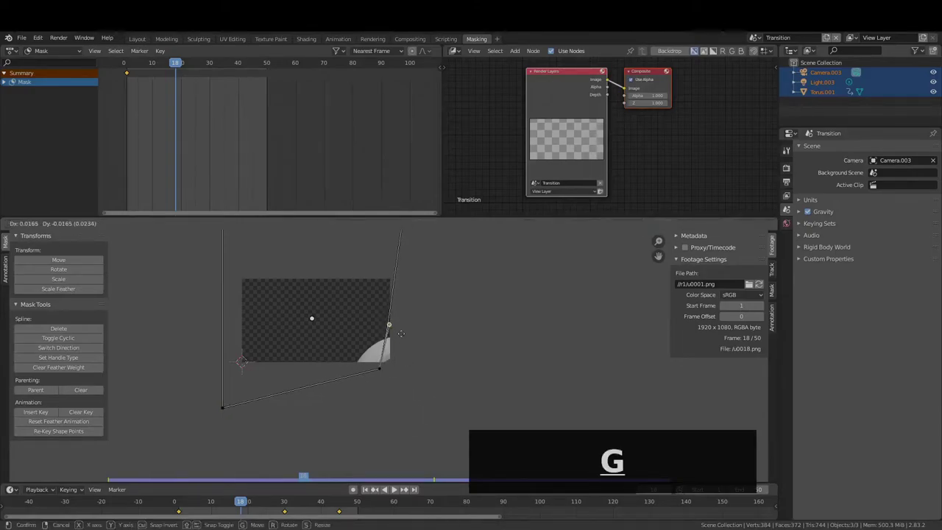
pyautogui.click(405, 355)
pyautogui.keyDown('ctrl'); pyautogui.moveTo(405, 355); pyautogui.dragTo(390, 388, button='middle'); pyautogui.keyUp('ctrl')
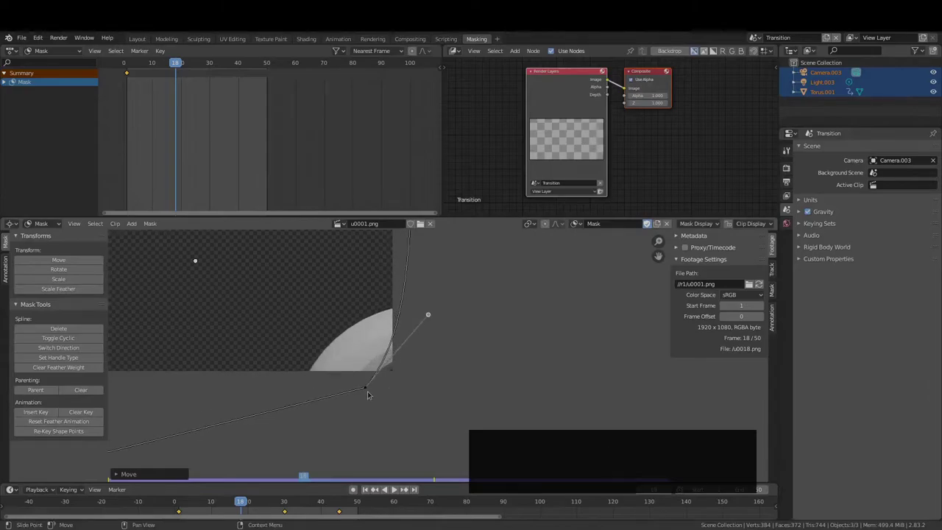
pyautogui.press('g')
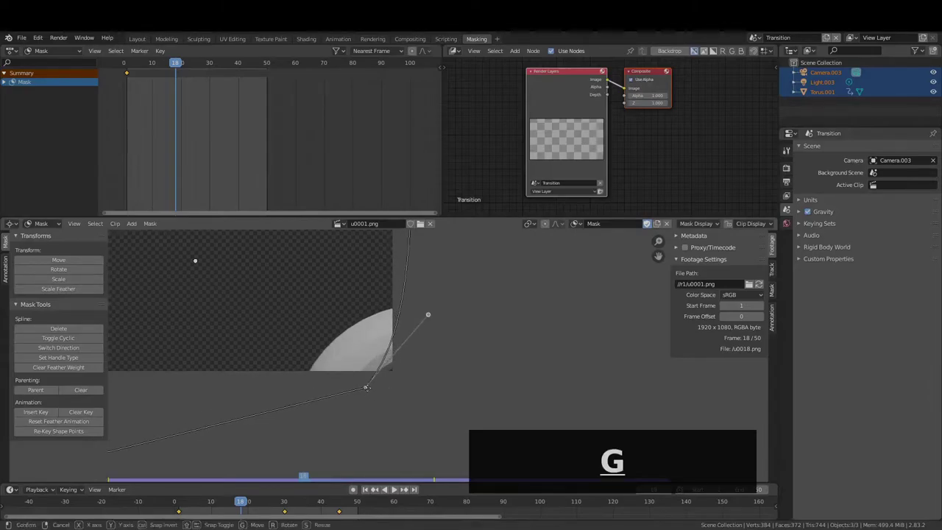
pyautogui.click(354, 385)
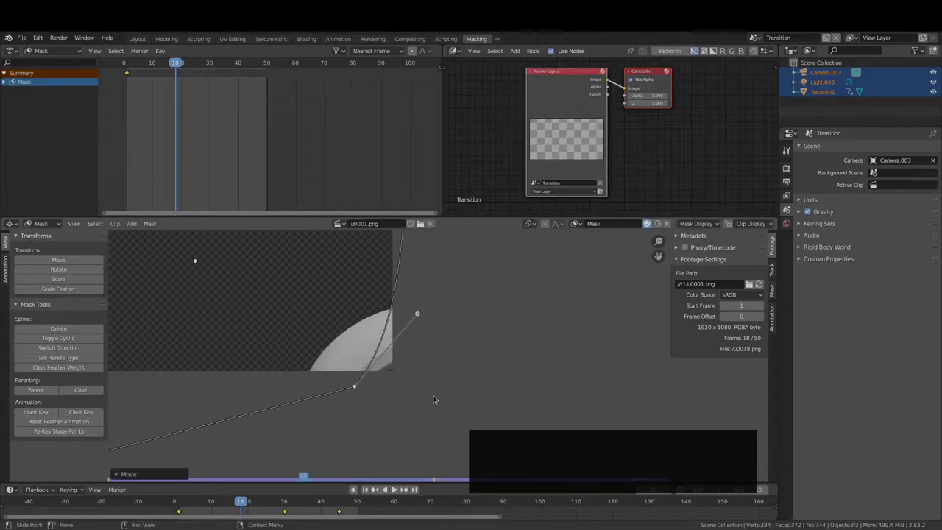
# Step: Refine the lower-right corner point and its handle so the mask edge curves inside the tube
pyautogui.scroll(-6, 433, 399)
pyautogui.scroll(6, 405, 389)
pyautogui.click(417, 314)
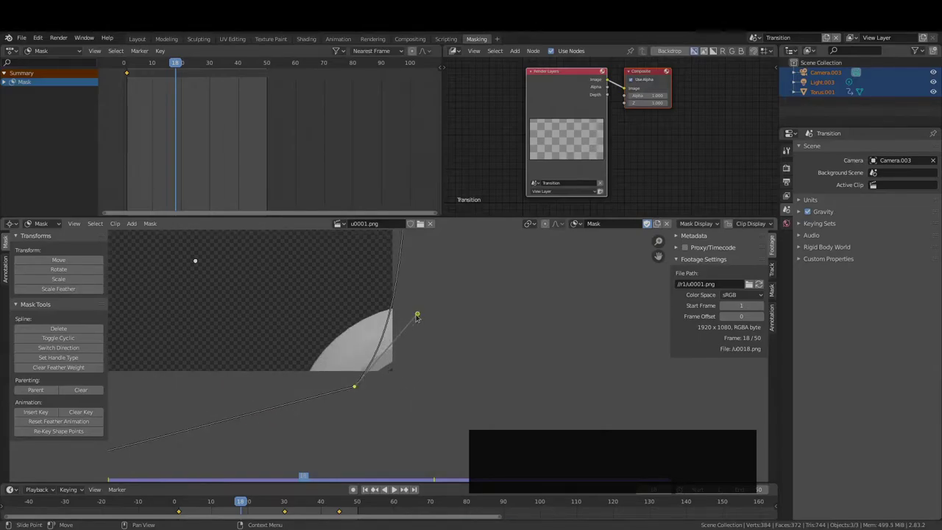
pyautogui.press('g')
pyautogui.click(430, 327)
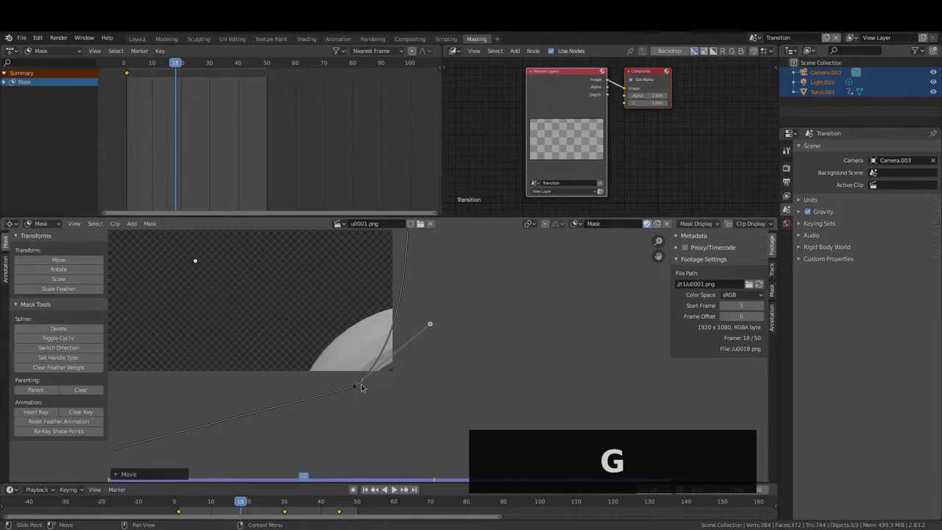
pyautogui.press('g')
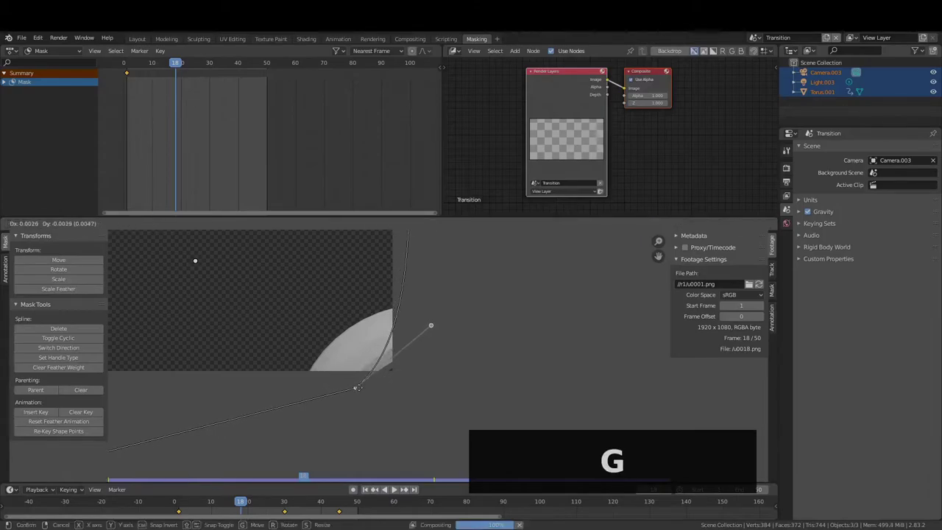
pyautogui.click(354, 388)
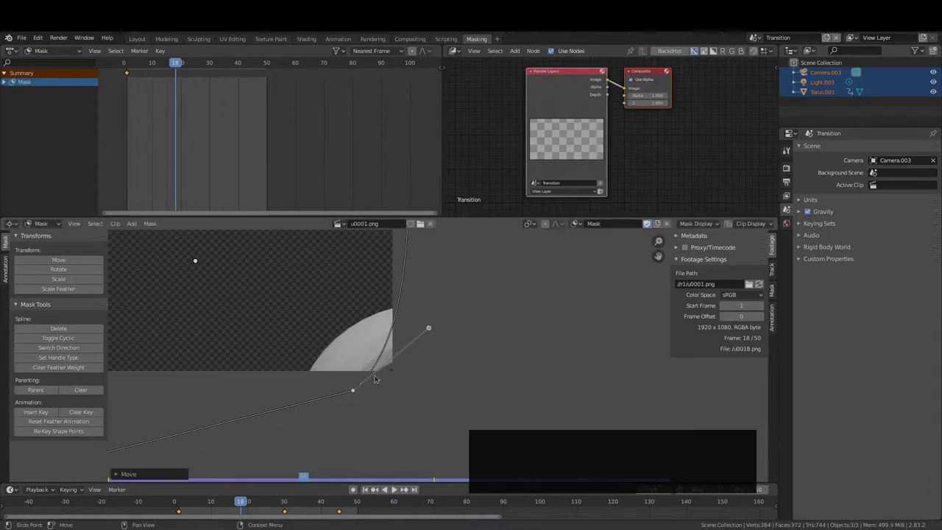
pyautogui.scroll(-3, 424, 345)
pyautogui.scroll(1, 424, 346)
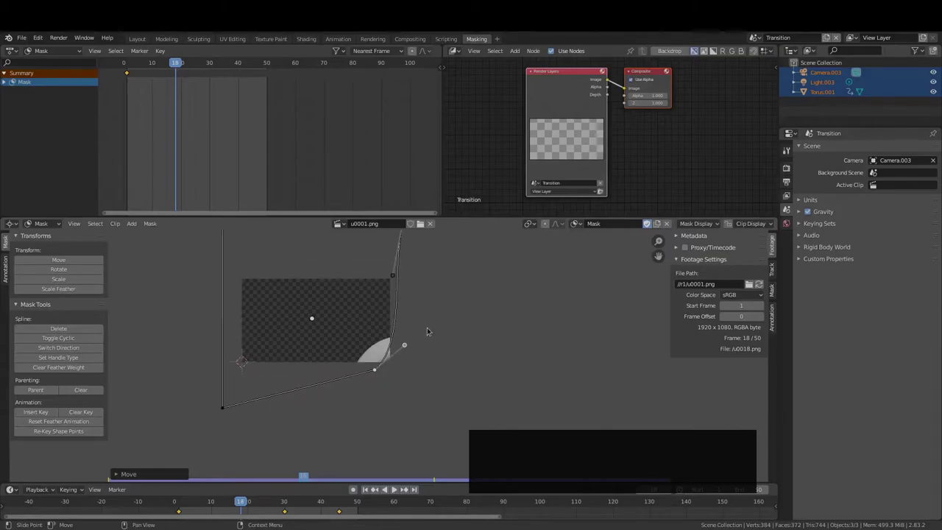
# Step: Play the clip a few frames to check the mask without a new keyframe, and return to frame 18
pyautogui.press('space')
pyautogui.press('space')
pyautogui.moveTo(402, 400); pyautogui.dragTo(414, 423, button='middle')
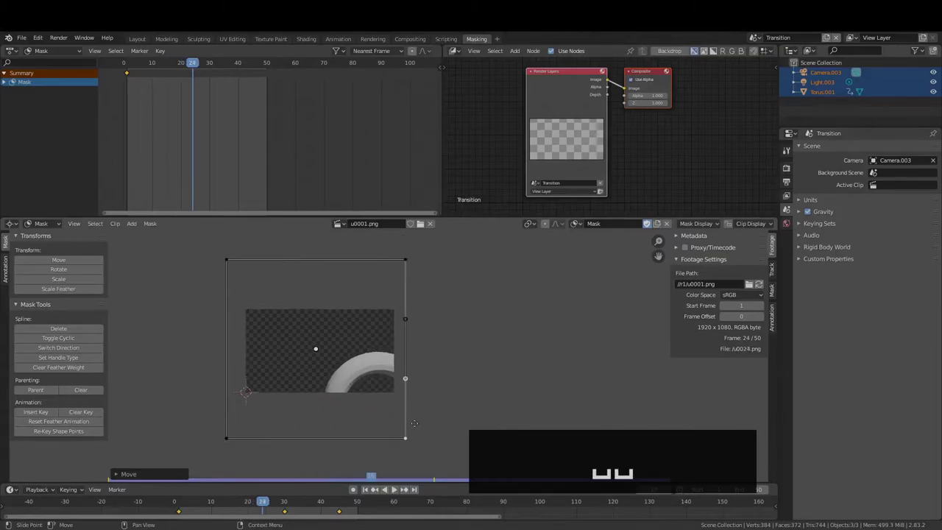
pyautogui.moveTo(259, 501); pyautogui.dragTo(240, 499)
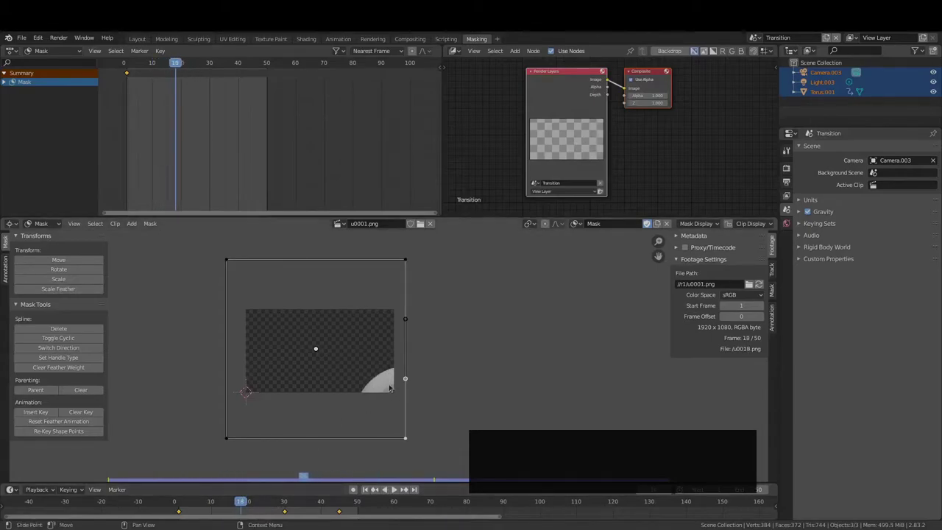
# Step: Reshape the mask's lower-right corner and handle along the tube at frame 18 and insert a mask shape keyframe
pyautogui.scroll(7, 388, 360)
pyautogui.moveTo(394, 357); pyautogui.dragTo(353, 203, button='middle')
pyautogui.scroll(-6, 437, 318)
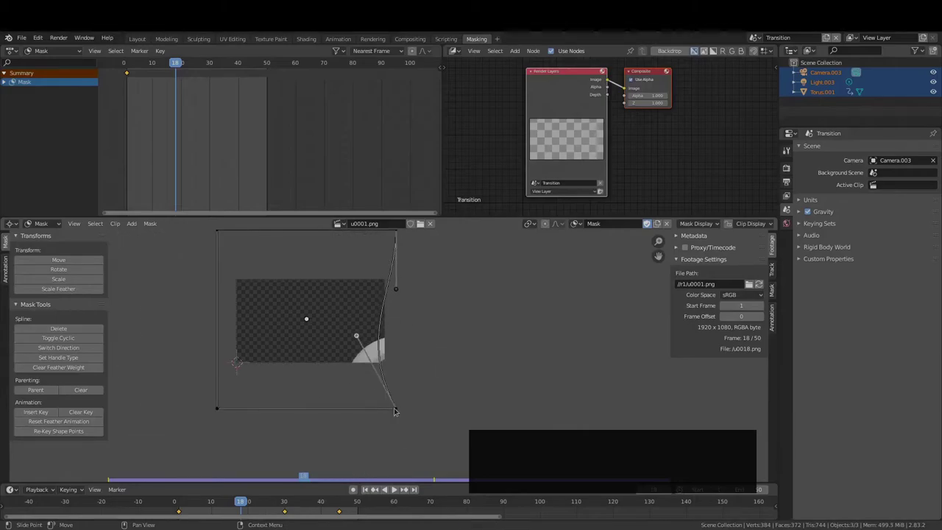
pyautogui.press('g')
pyautogui.click(363, 394)
pyautogui.press('i')
# Step: Advance along the timeline and move the mask points to follow the inside of the moving tube
pyautogui.scroll(3, 324, 331)
pyautogui.moveTo(240, 500); pyautogui.dragTo(292, 504)
pyautogui.scroll(-3, 390, 336)
pyautogui.press('g')
pyautogui.click(390, 322)
pyautogui.press('g')
# Step: Add a second mask shape for the separate area beside the tube, position it and insert a shape keyframe
pyautogui.hotkey('shift', 'a')
pyautogui.click(343, 307)
pyautogui.press('g')
pyautogui.click(336, 411)
pyautogui.press('i')
# Step: Adjust both masks' points and handles to follow the tube, inserting shape keyframes, and continue to frame 33
pyautogui.press('g')
pyautogui.click(282, 331)
pyautogui.press('i')
pyautogui.scroll(1, 397, 350)
pyautogui.press('i')
pyautogui.press('g')
pyautogui.press('i')
pyautogui.scroll(3, 299, 313)
pyautogui.scroll(-2, 309, 309)
pyautogui.press('g')
pyautogui.press('i')
pyautogui.press('g')
pyautogui.click(309, 300)
pyautogui.press('Right')
pyautogui.press('Right')
pyautogui.press('Right')
pyautogui.press('Right')
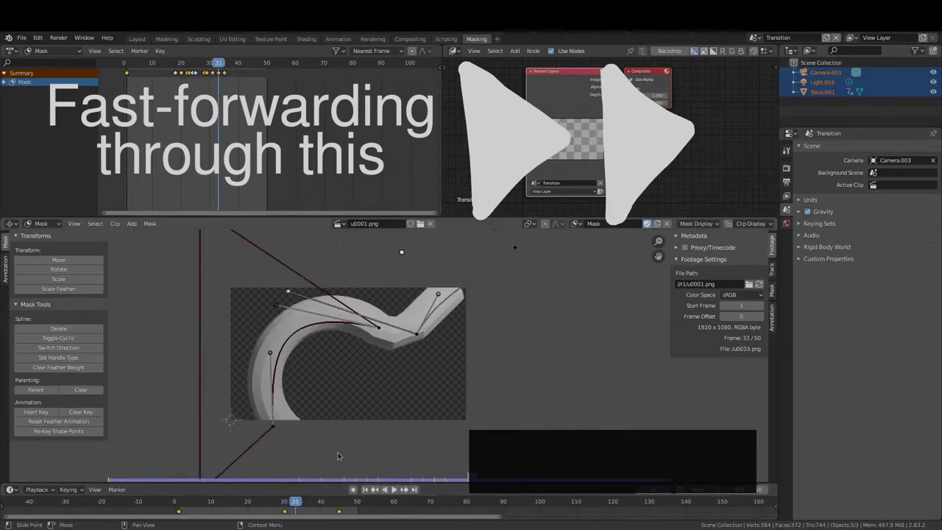
# Step: Select all mask points and keep fitting and keyframing the shapes along the tube, continuing to frame 39
pyautogui.press('a')
pyautogui.press('Right')
pyautogui.press('Right')
pyautogui.press('Right')
pyautogui.press('Right')
pyautogui.press('i')
pyautogui.scroll(5, 309, 294)
pyautogui.press('g')
pyautogui.hotkey('ctrl', 'z')
pyautogui.press('i')
pyautogui.scroll(-5, 409, 295)
pyautogui.press('Right')
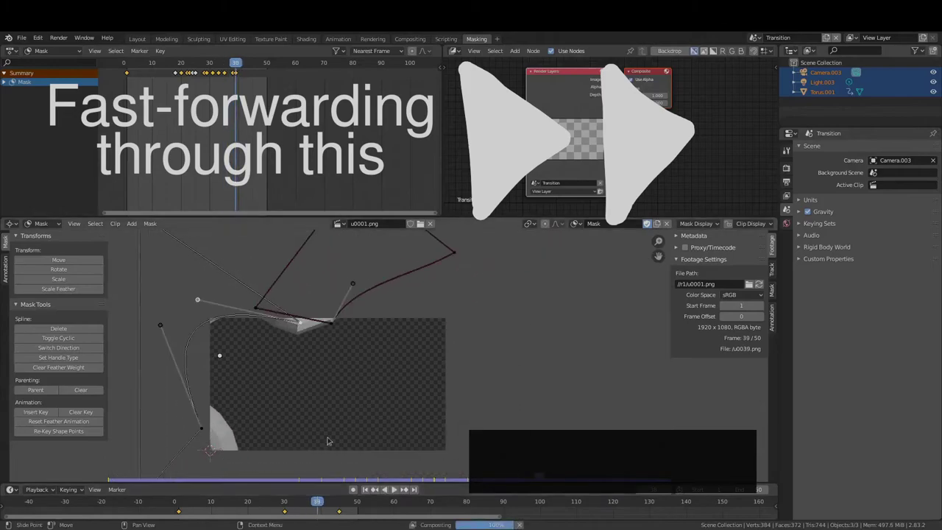
# Step: At frame 40, move all mask points up and off the image and insert a mask shape keyframe
pyautogui.scroll(-1, 328, 442)
pyautogui.press('Right')
pyautogui.press('g')
pyautogui.click(335, 412)
pyautogui.press('i')
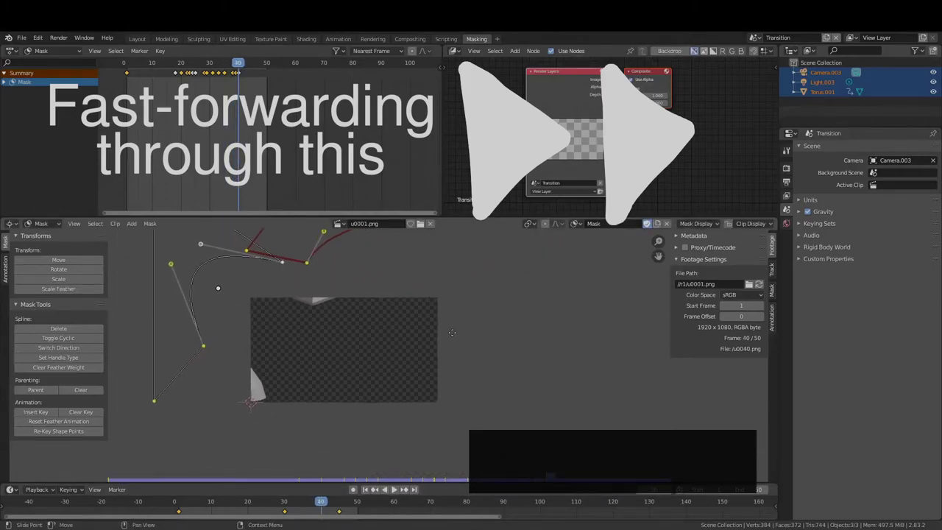
# Step: Examine the tube remnants at frame 40 and scrub to frame 45 to check that the image is clear
pyautogui.scroll(4, 262, 403)
pyautogui.moveTo(264, 400); pyautogui.dragTo(424, 408, button='middle')
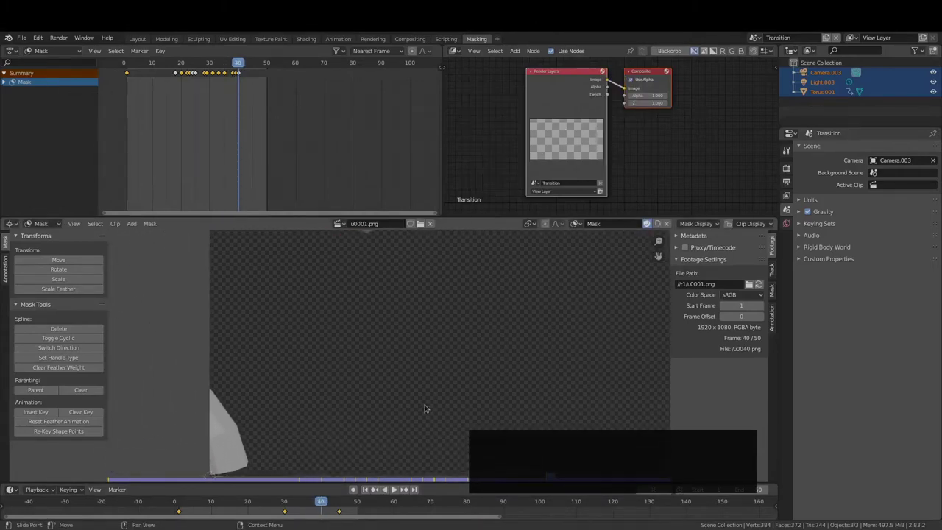
pyautogui.scroll(1, 400, 373)
pyautogui.scroll(-6, 372, 383)
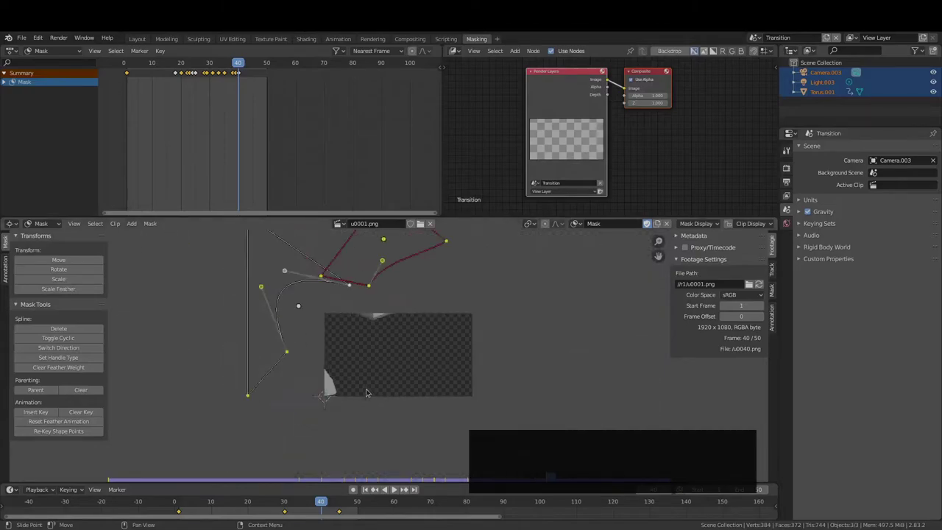
pyautogui.moveTo(319, 501); pyautogui.dragTo(339, 514)
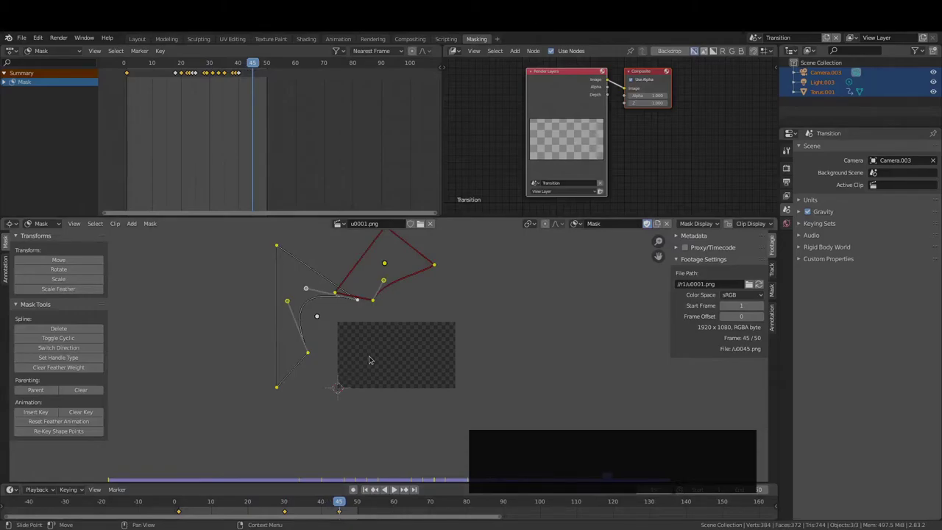
# Step: Switch to the Compositing workspace and move the Render Layers node away from the Composite node to make room
pyautogui.click(409, 38)
pyautogui.moveTo(433, 257); pyautogui.dragTo(446, 262, button='middle')
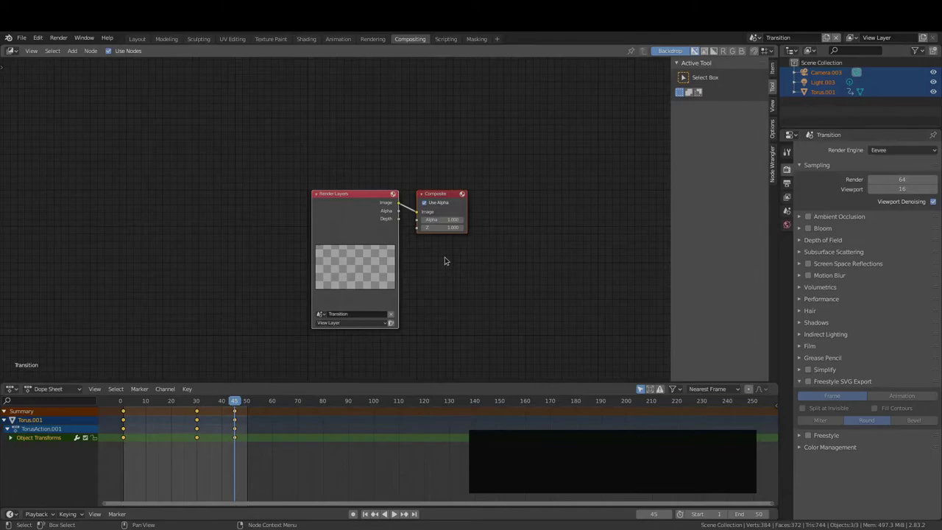
pyautogui.press('g')
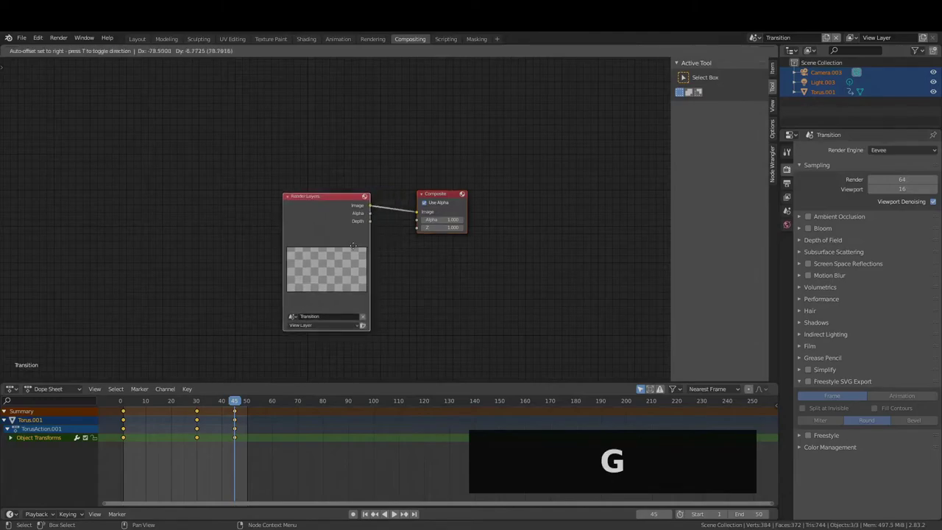
pyautogui.click(248, 273)
# Step: Insert an Alpha Over node between Render Layers and Composite, and connect the render to its second Image input
pyautogui.hotkey('shift', 'a')
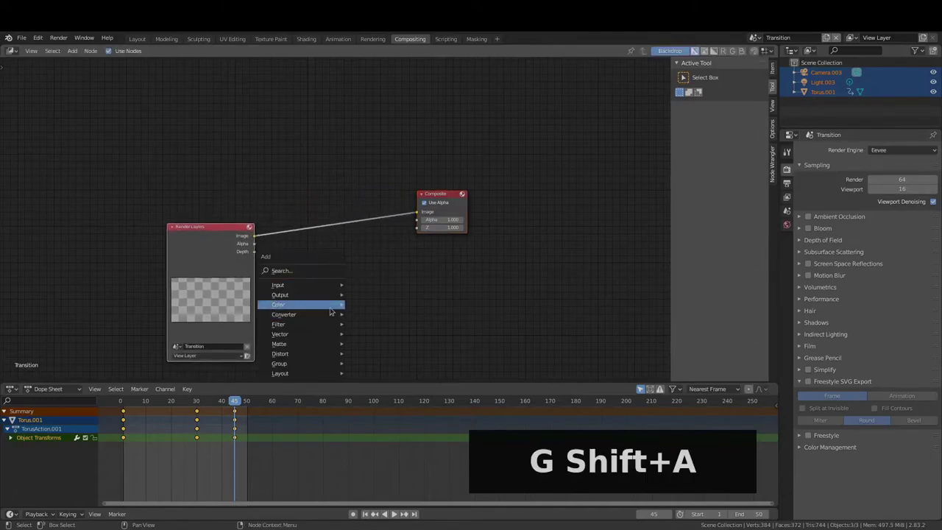
pyautogui.moveTo(324, 304)
pyautogui.click(382, 303)
pyautogui.click(313, 208)
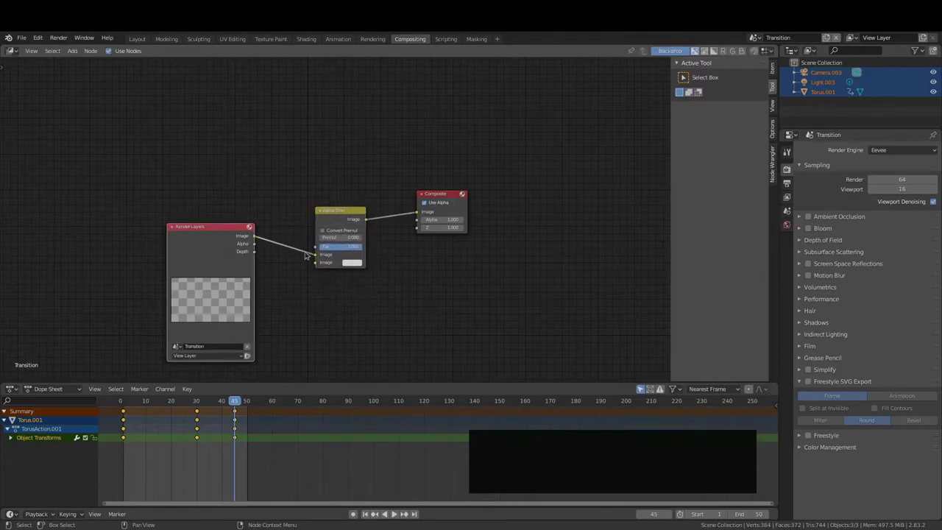
pyautogui.moveTo(316, 255); pyautogui.dragTo(316, 262)
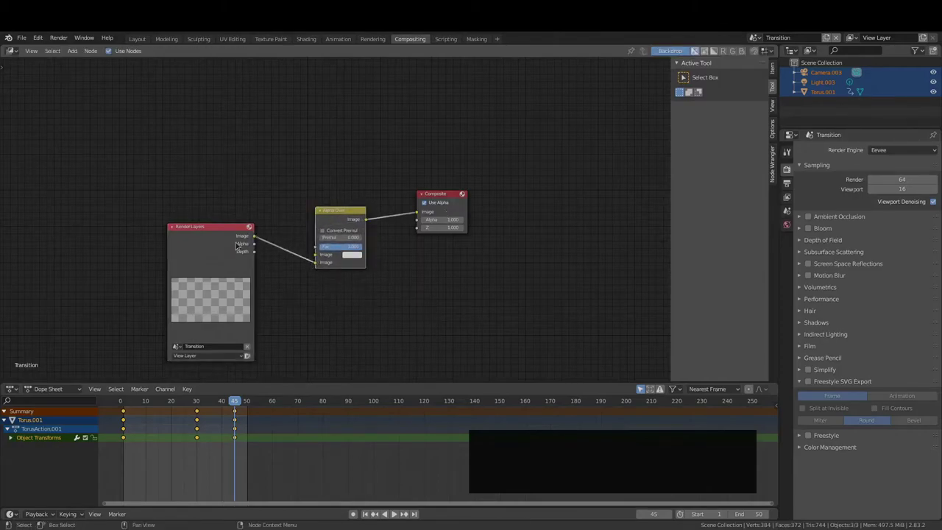
# Step: Split the node editor area and make the new area an Image Editor showing the Viewer Node image
pyautogui.scroll(-3, 237, 245)
pyautogui.moveTo(776, 48); pyautogui.dragTo(468, 52)
pyautogui.click(487, 51)
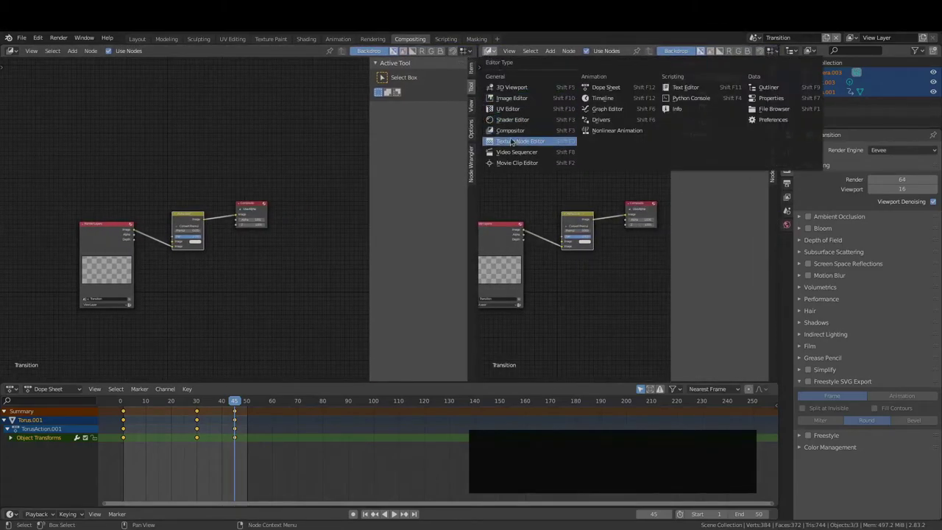
pyautogui.click(515, 98)
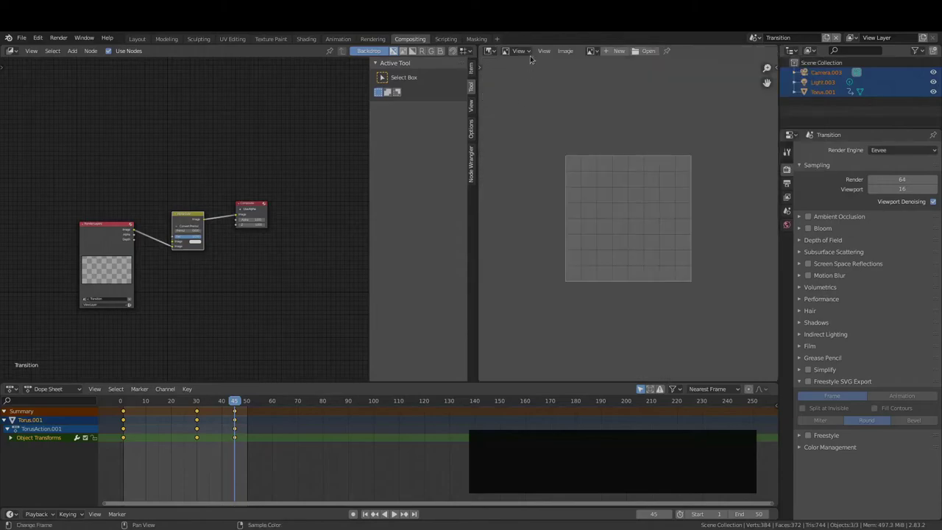
pyautogui.click(590, 52)
pyautogui.click(607, 78)
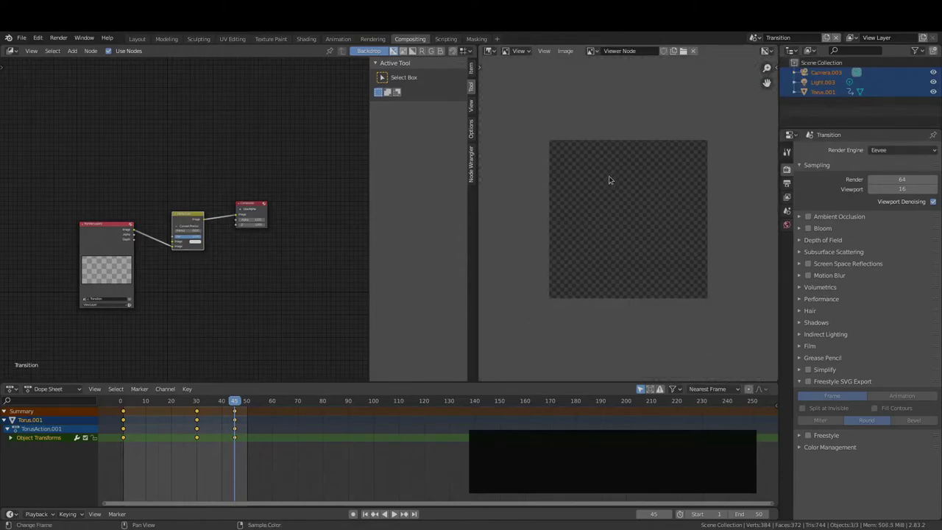
# Step: Add a Viewer output node and place it below the Composite node
pyautogui.scroll(-5, 615, 191)
pyautogui.scroll(2, 209, 236)
pyautogui.hotkey('shift', 'a')
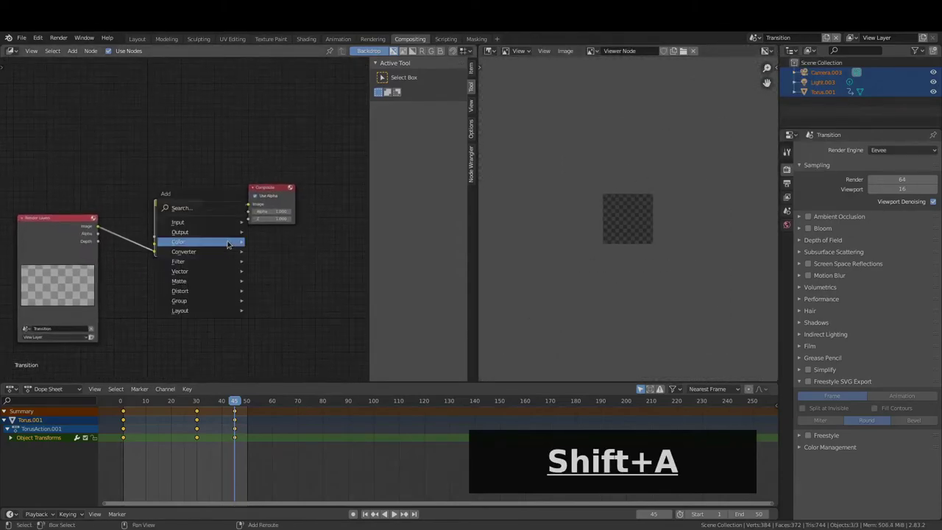
pyautogui.moveTo(215, 232)
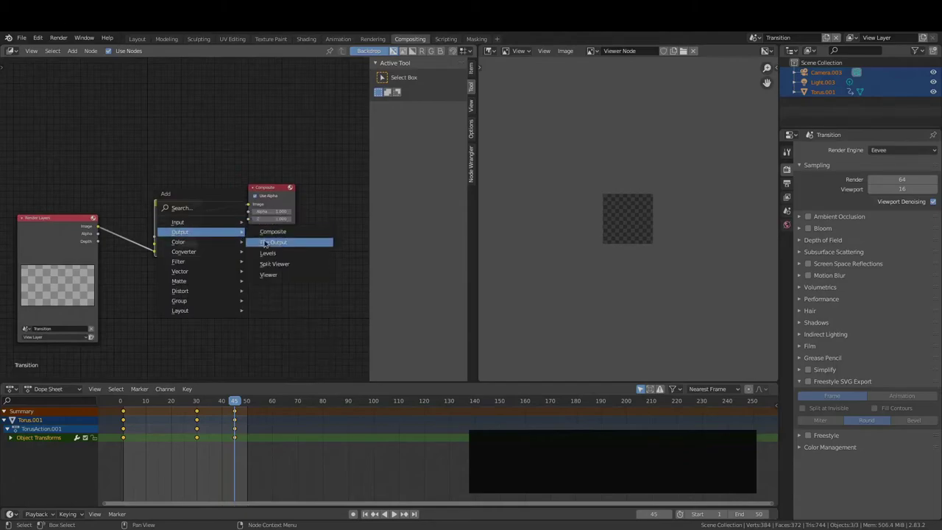
pyautogui.click(283, 274)
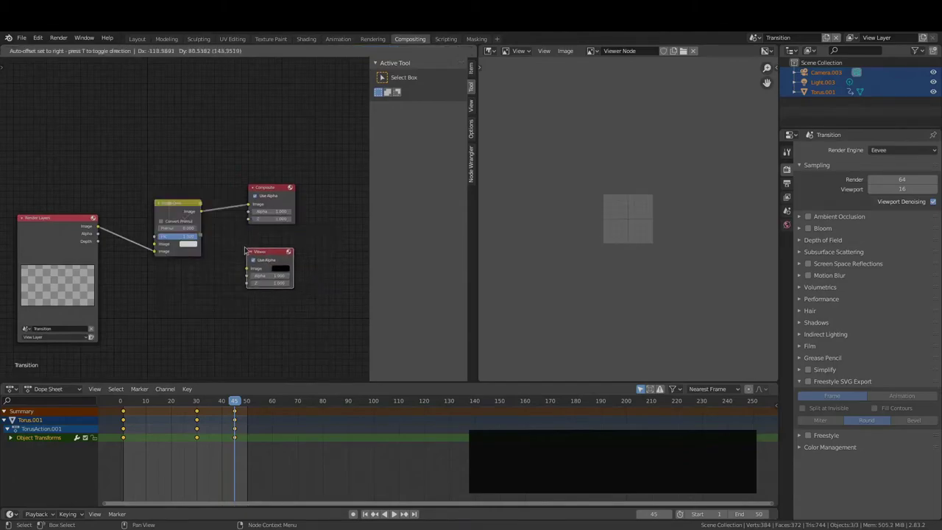
pyautogui.click(245, 251)
# Step: Insert a reroute point on the Alpha Over output link, connect it to the Viewer's Image input, and move the Viewer node aside
pyautogui.hotkey('shift', 'a')
pyautogui.moveTo(220, 326)
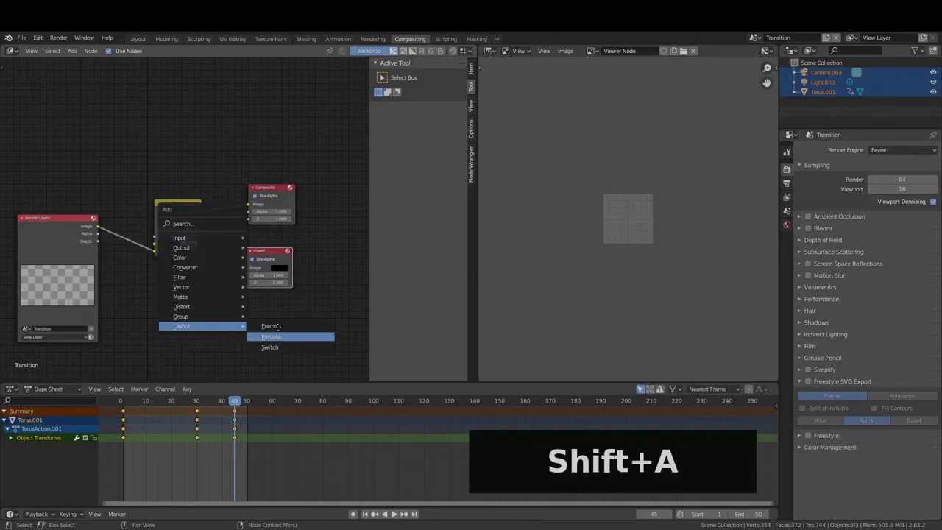
pyautogui.click(272, 336)
pyautogui.click(228, 208)
pyautogui.moveTo(228, 209); pyautogui.dragTo(246, 270)
pyautogui.moveTo(263, 252); pyautogui.dragTo(311, 232)
pyautogui.scroll(-5, 604, 221)
pyautogui.scroll(4, 592, 236)
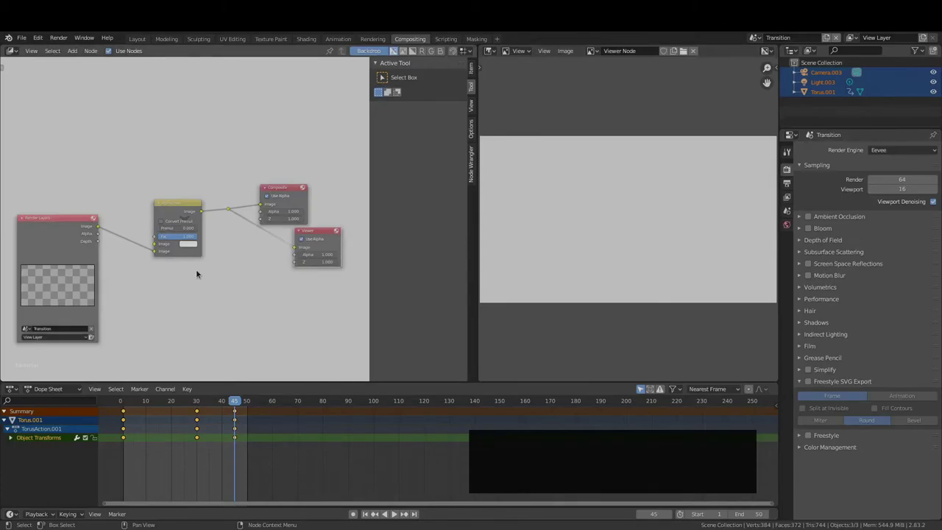
# Step: Render frame 19 to check the composite output, close the render, and scrub to frame 21
pyautogui.click(170, 401)
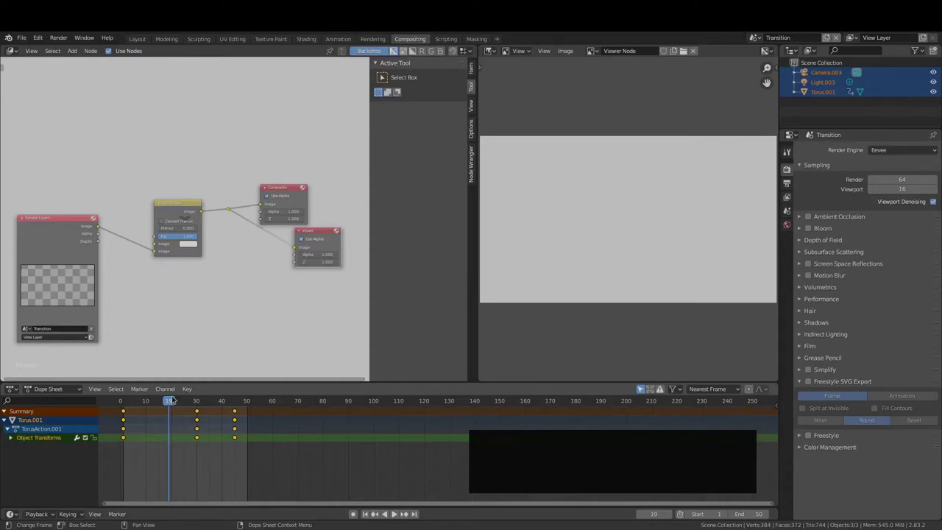
pyautogui.press('F12')
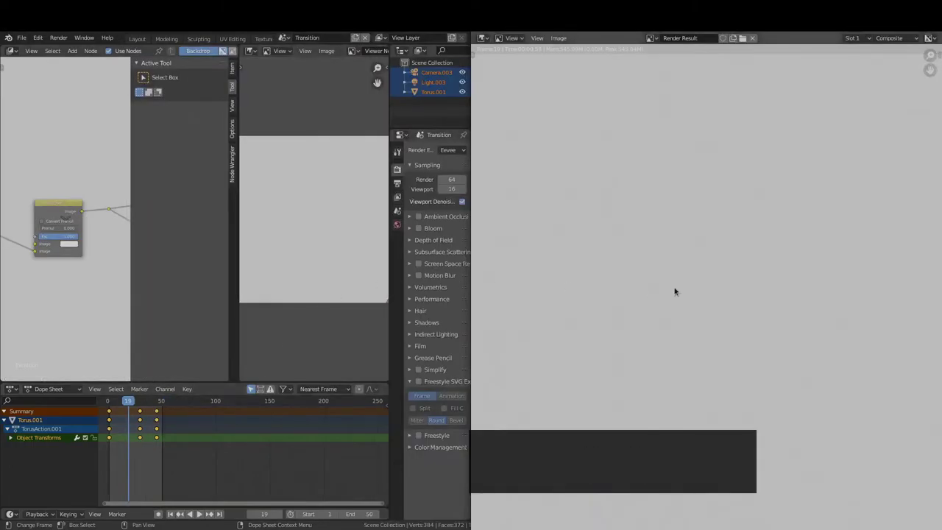
pyautogui.press('Escape')
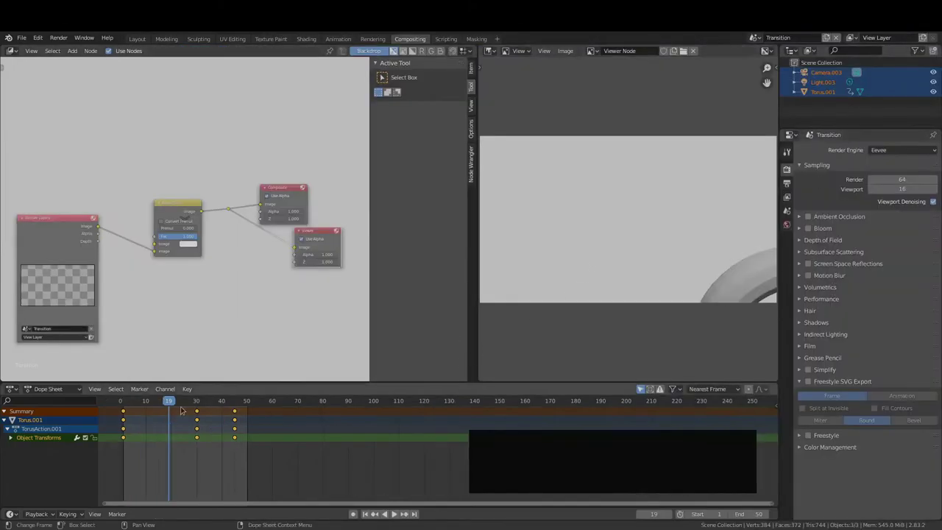
pyautogui.moveTo(168, 402); pyautogui.dragTo(174, 402)
# Step: Move the Render Layers node down and add a second Alpha Over node connected to the first Image input of the existing Alpha Over
pyautogui.moveTo(195, 245); pyautogui.dragTo(231, 289, button='middle')
pyautogui.scroll(-1, 185, 259)
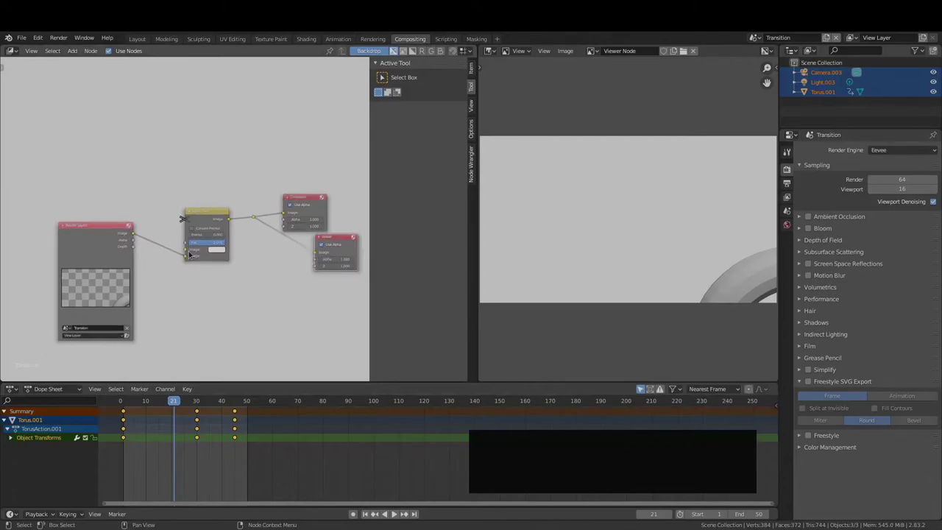
pyautogui.scroll(1, 192, 262)
pyautogui.moveTo(132, 274); pyautogui.dragTo(194, 253, button='middle')
pyautogui.click(238, 250)
pyautogui.press('g')
pyautogui.click(230, 347)
pyautogui.hotkey('shift', 'a')
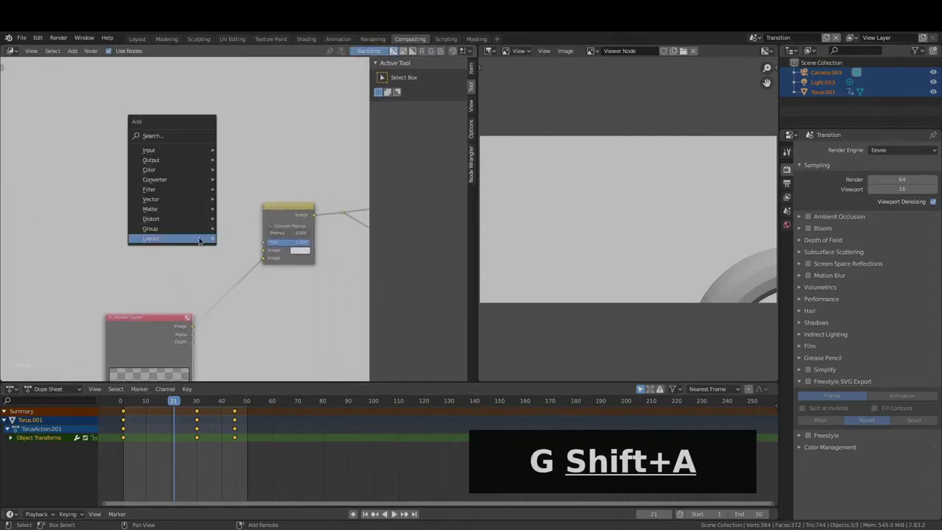
pyautogui.moveTo(190, 174)
pyautogui.click(254, 177)
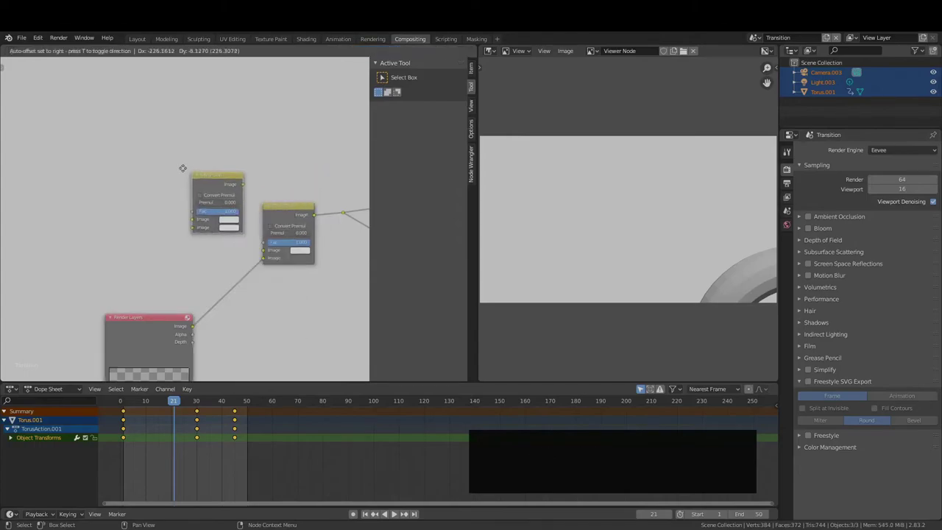
pyautogui.click(109, 156)
pyautogui.moveTo(161, 168); pyautogui.dragTo(263, 243)
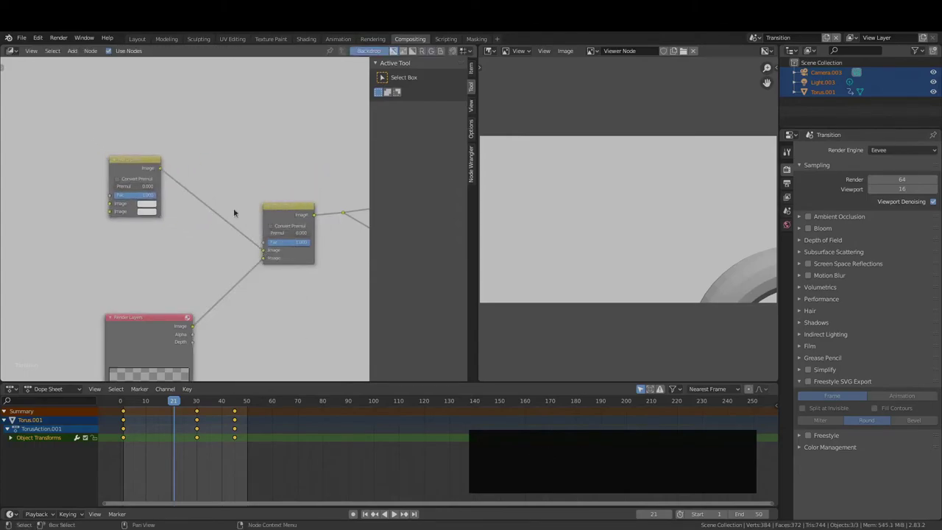
pyautogui.moveTo(129, 172); pyautogui.dragTo(170, 195)
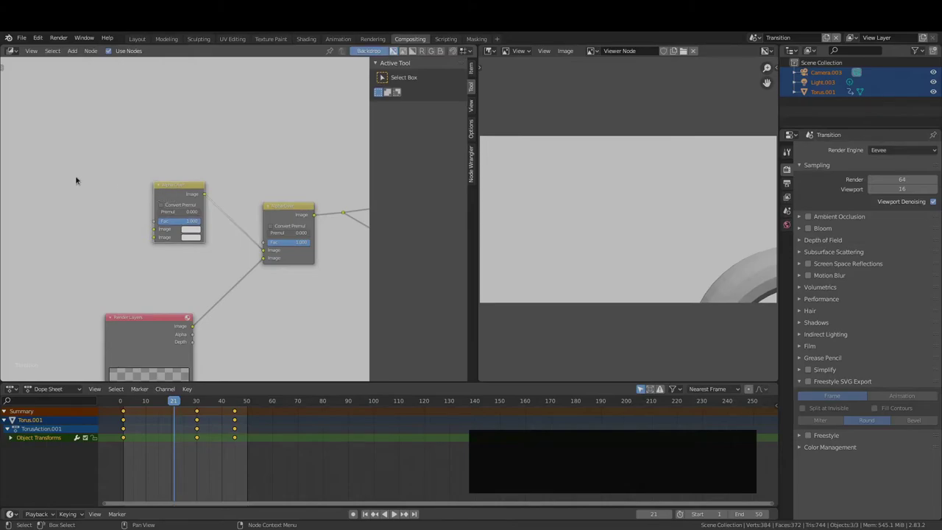
# Step: Add another Render Layers node, set its scene to S1, and place it beside the Transition Render Layers node
pyautogui.moveTo(75, 175); pyautogui.dragTo(168, 174, button='middle')
pyautogui.hotkey('shift', 'a')
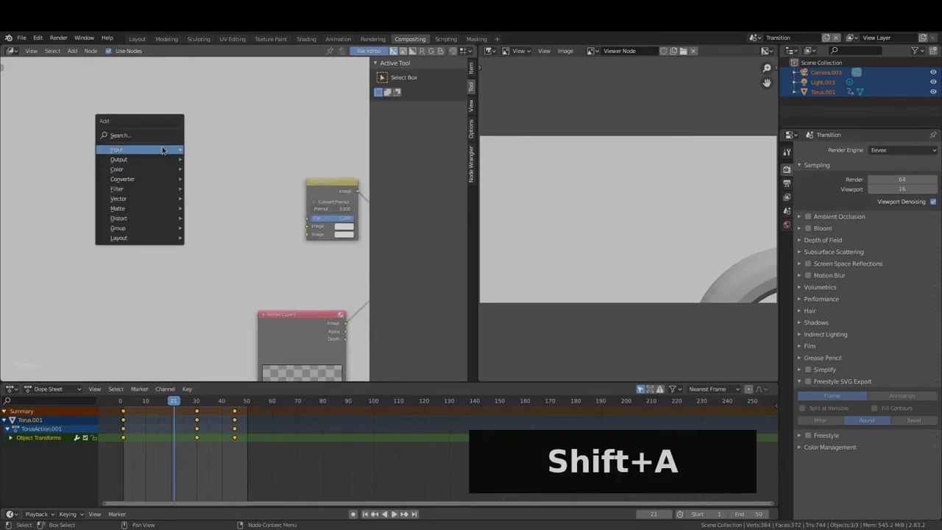
pyautogui.moveTo(162, 150)
pyautogui.click(240, 216)
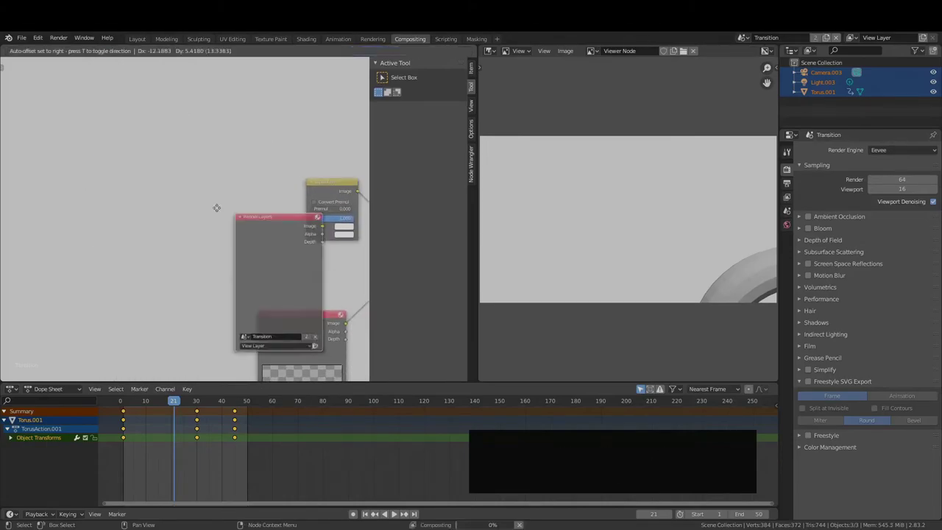
pyautogui.click(87, 202)
pyautogui.click(117, 332)
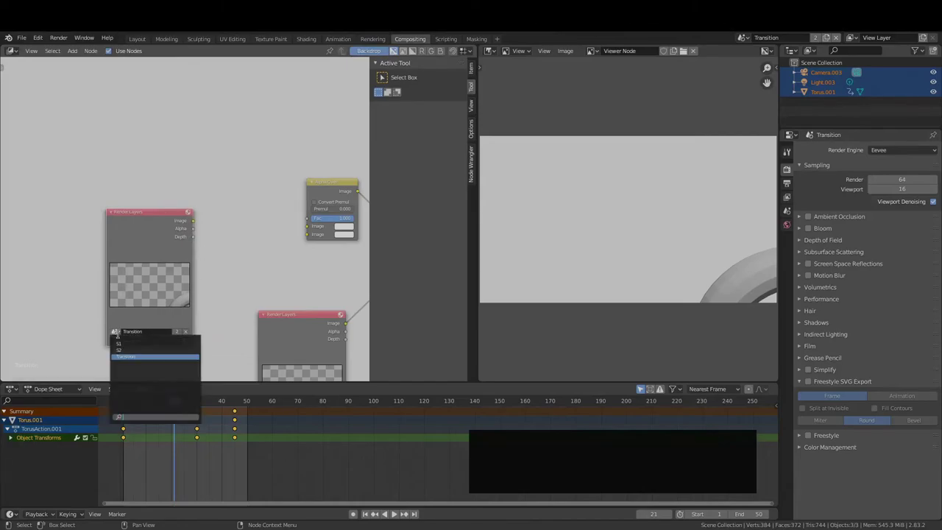
pyautogui.click(128, 341)
pyautogui.moveTo(164, 229); pyautogui.dragTo(168, 309)
pyautogui.click(146, 301)
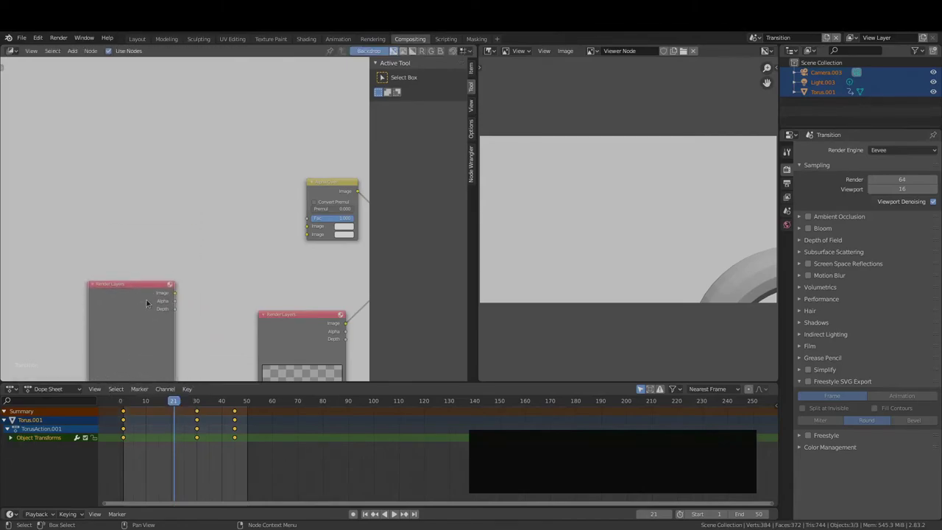
# Step: Duplicate the S1 Render Layers node for scene S2, and connect S2 to the new Alpha Over's first Image input and S1 to its second
pyautogui.hotkey('shift', 'd')
pyautogui.click(122, 152)
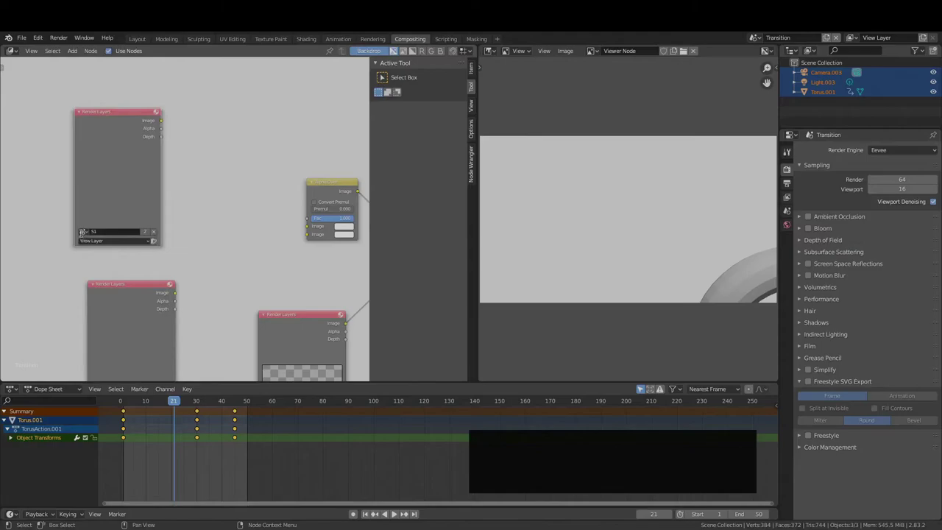
pyautogui.click(83, 231)
pyautogui.click(111, 254)
pyautogui.moveTo(162, 123); pyautogui.dragTo(307, 226)
pyautogui.moveTo(173, 292); pyautogui.dragTo(308, 233)
# Step: Go to frame 30, render the composite, and move the S2 Render Layers node down beside the S1 node
pyautogui.press('Up')
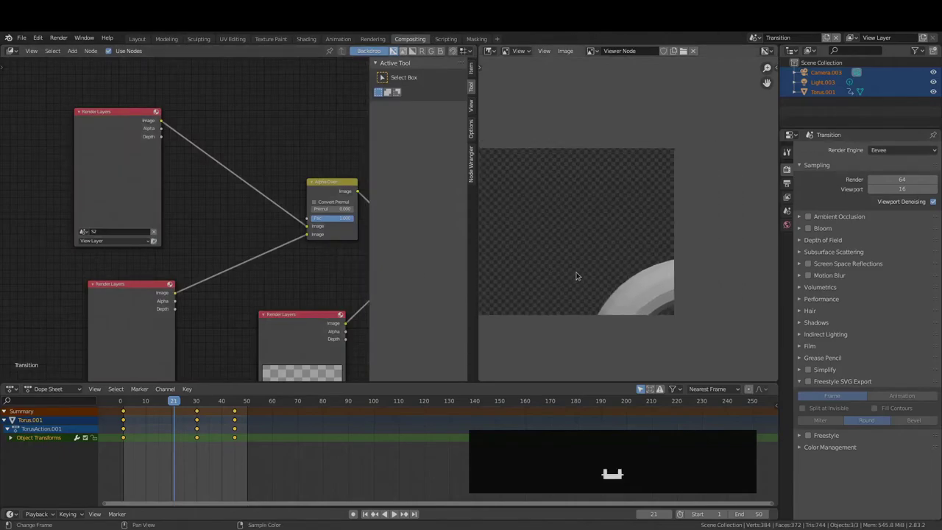
pyautogui.press('F12')
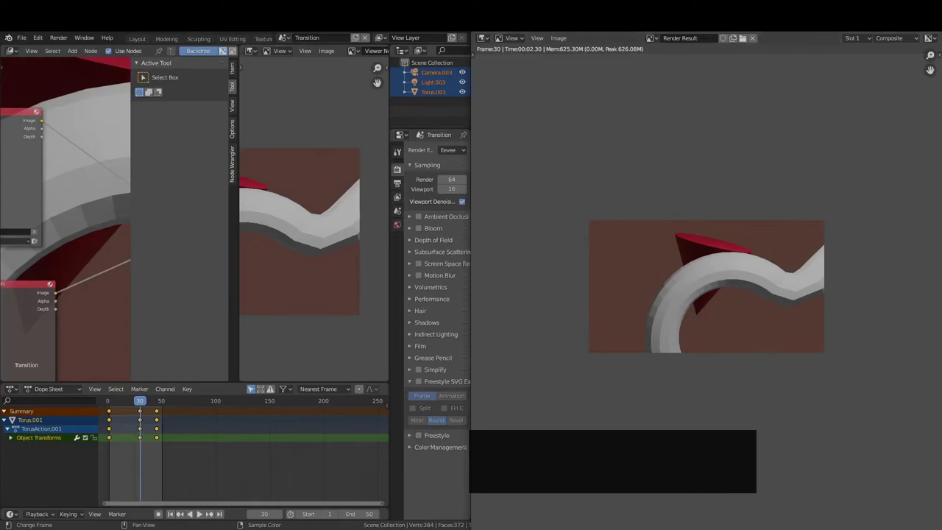
pyautogui.press('Escape')
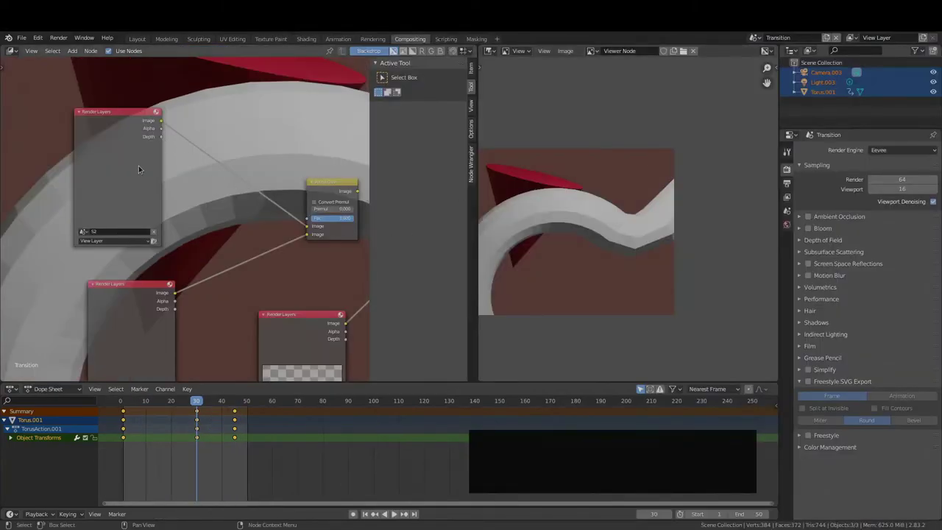
pyautogui.moveTo(138, 170); pyautogui.dragTo(41, 301)
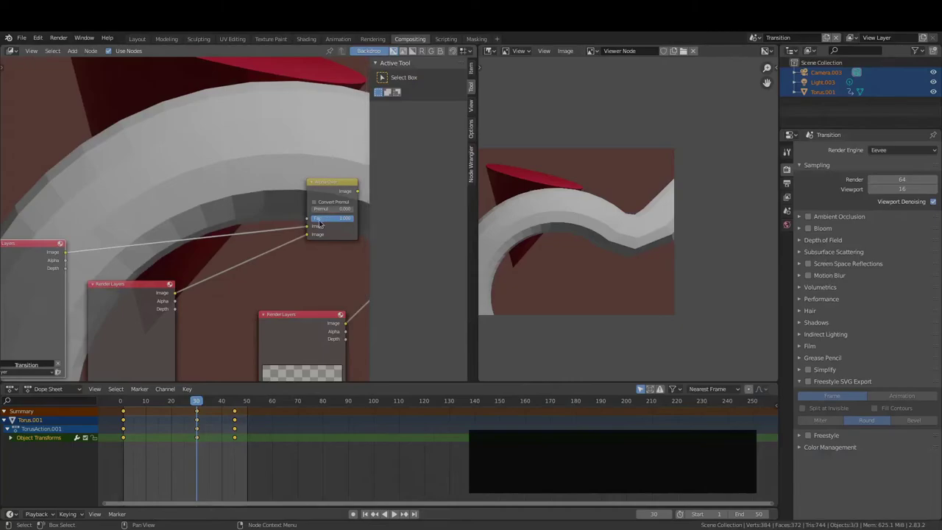
# Step: Test the blend between S1 and S2 by lowering the new Alpha Over's Fac, and restore it to 1.000
pyautogui.moveTo(224, 180); pyautogui.dragTo(148, 182, button='middle')
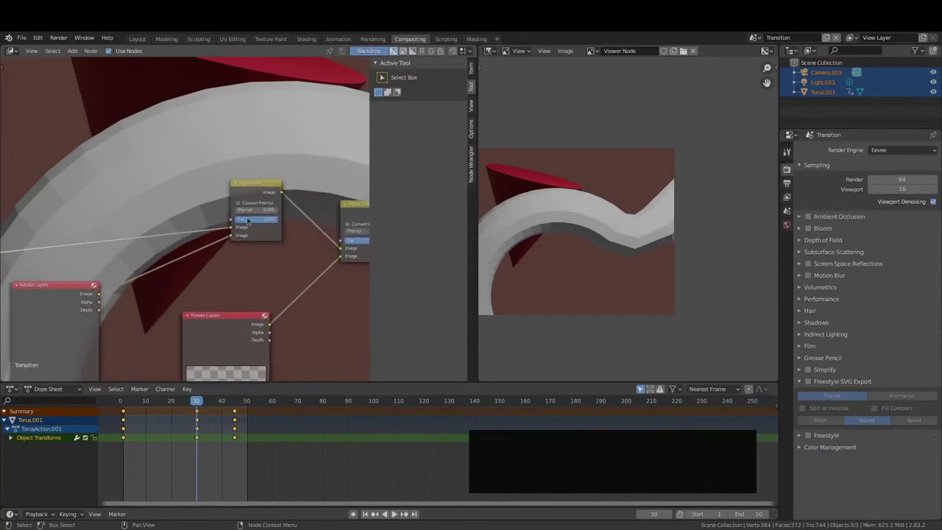
pyautogui.moveTo(248, 220); pyautogui.dragTo(218, 221)
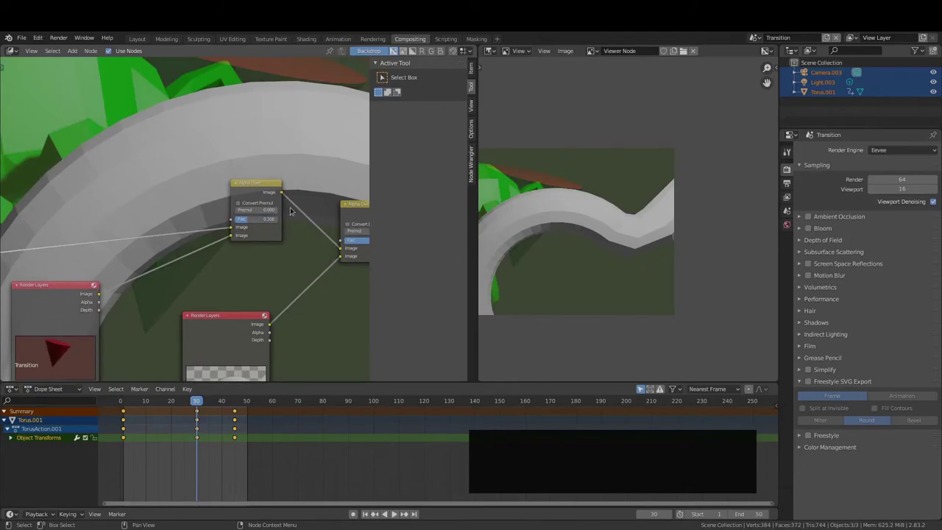
pyautogui.moveTo(263, 219)
pyautogui.mouseDown()
pyautogui.moveTo(280, 219)
pyautogui.moveTo(274, 224)
pyautogui.mouseUp()
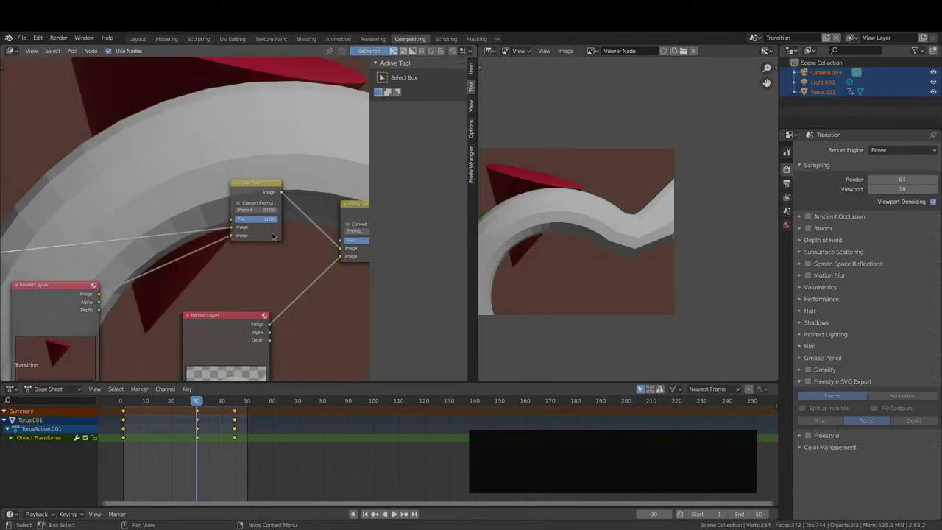
# Step: Add a Mask input node above the scene Render Layers nodes and assign the existing mask named Mask to it
pyautogui.moveTo(243, 268); pyautogui.dragTo(316, 264, button='middle')
pyautogui.hotkey('shift', 'a')
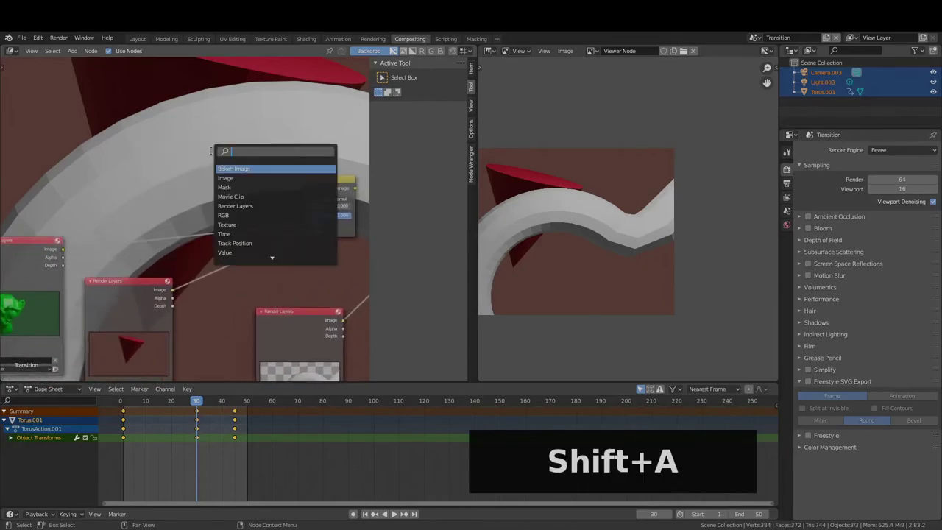
pyautogui.write('mask')
pyautogui.press('Return')
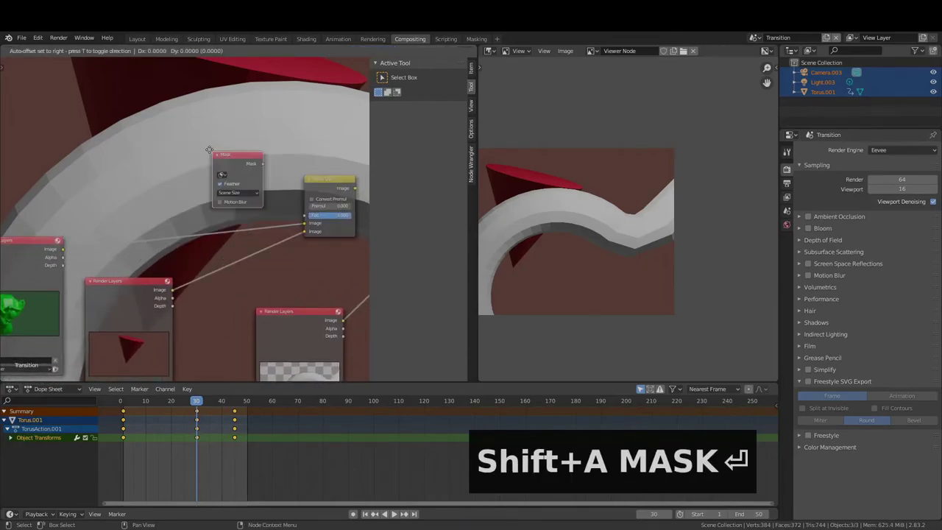
pyautogui.click(155, 131)
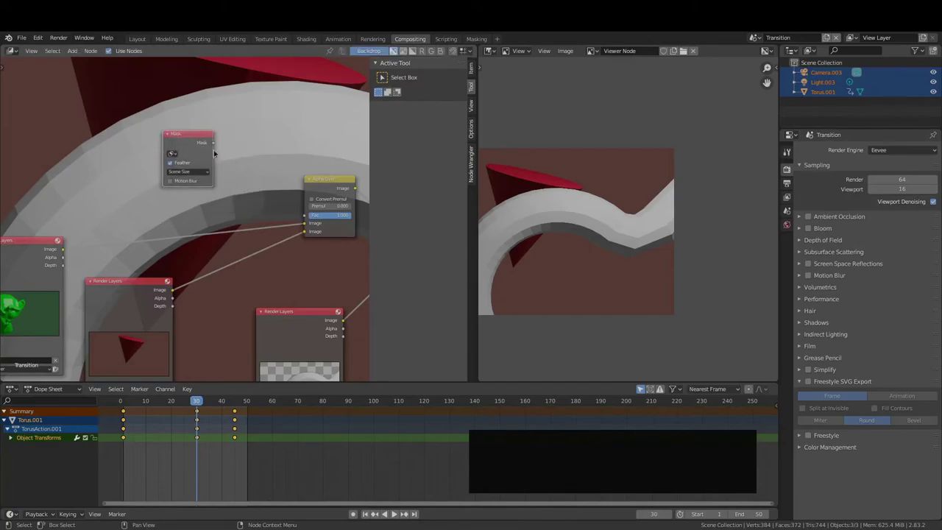
pyautogui.click(173, 154)
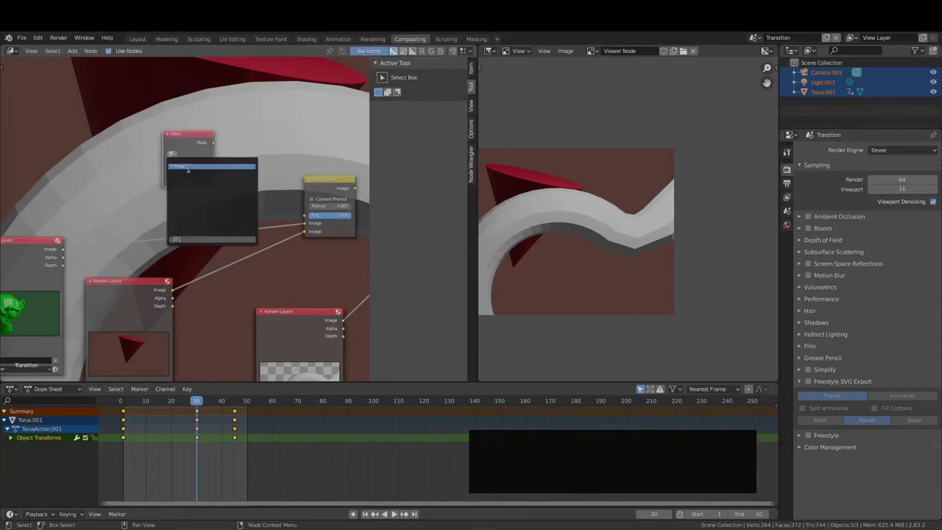
pyautogui.click(174, 165)
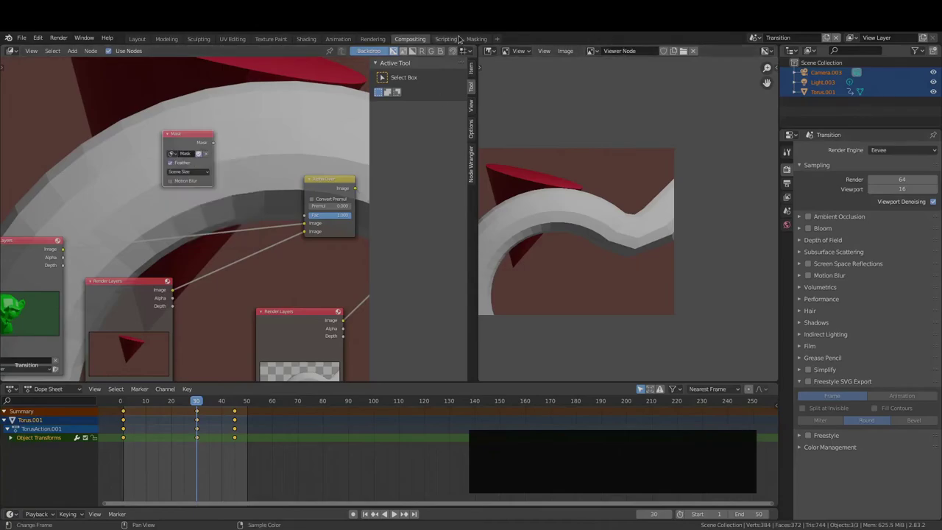
# Step: Open the Masking workspace and rename the mask as Masky!
pyautogui.click(476, 38)
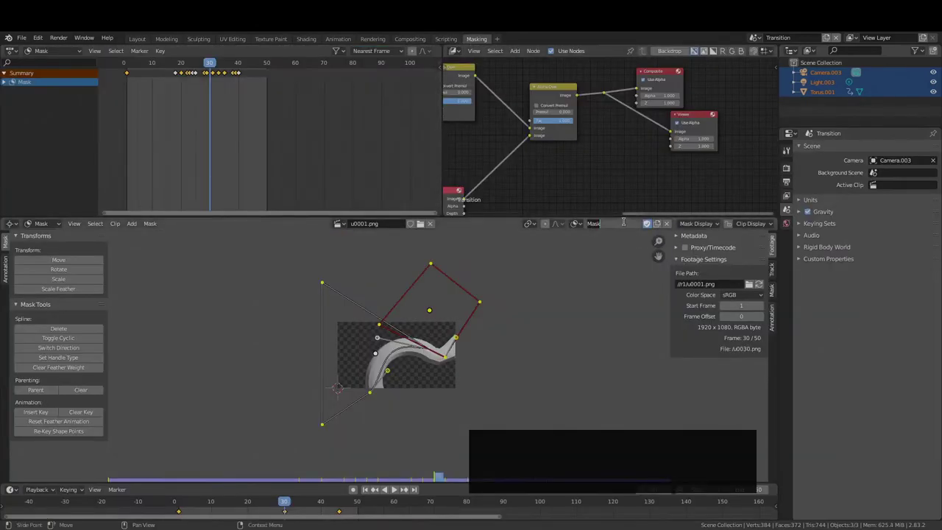
pyautogui.press('Right')
pyautogui.write('y!')
pyautogui.press('Return')
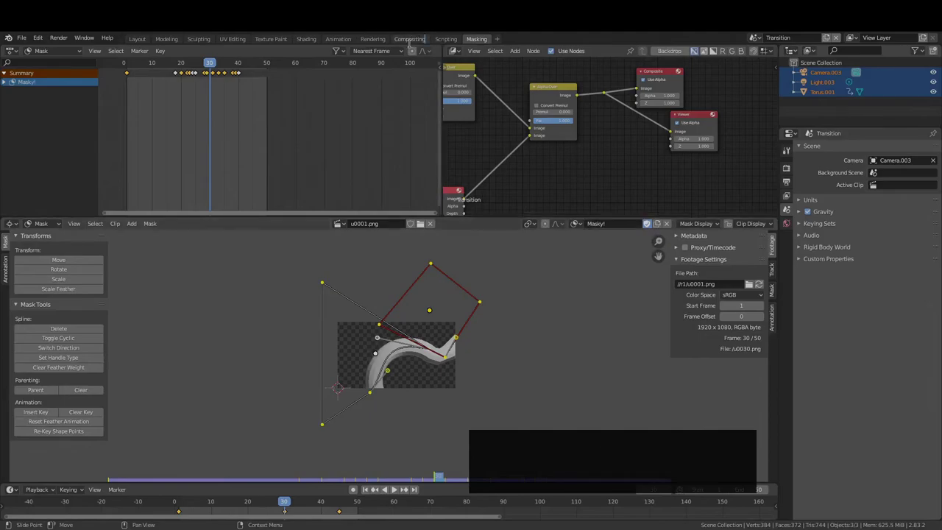
# Step: Return to the Compositing workspace and connect the mask node's output to the Fac input of the Alpha Over combining S1 and S2
pyautogui.click(407, 38)
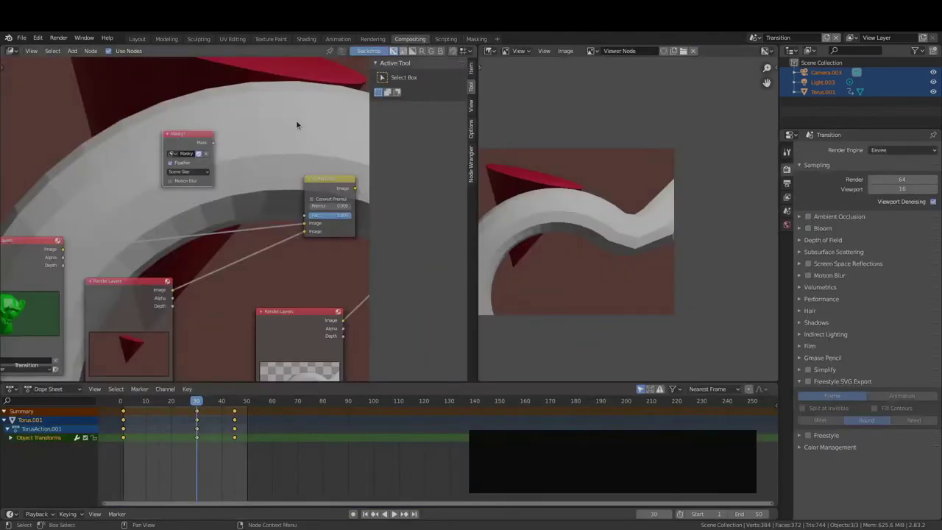
pyautogui.moveTo(212, 147); pyautogui.dragTo(219, 158)
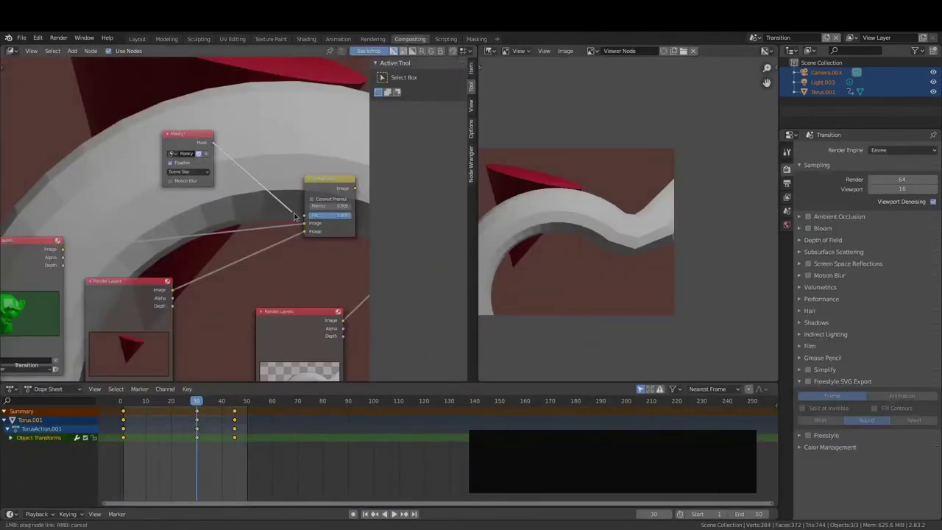
pyautogui.moveTo(294, 215); pyautogui.dragTo(303, 215)
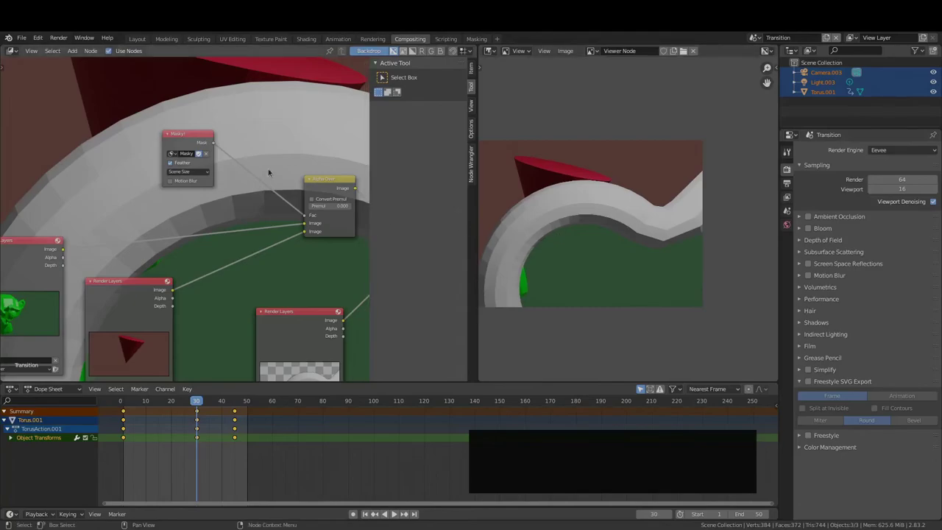
# Step: Move the mask link from the S1 and S2 Alpha Over's Fac to the reroute feeding the Composite and Viewer nodes
pyautogui.moveTo(269, 169); pyautogui.dragTo(185, 173, button='middle')
pyautogui.scroll(-3, 220, 175)
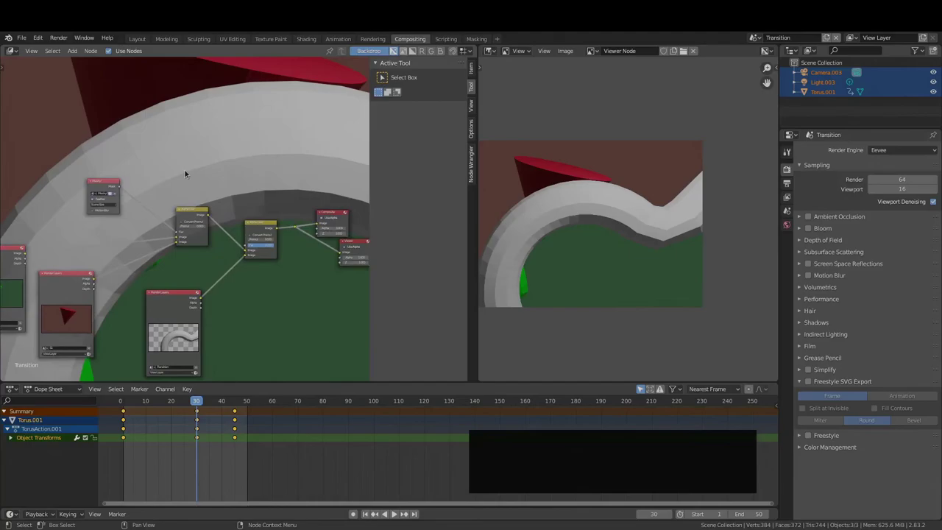
pyautogui.moveTo(213, 210); pyautogui.dragTo(164, 213, button='middle')
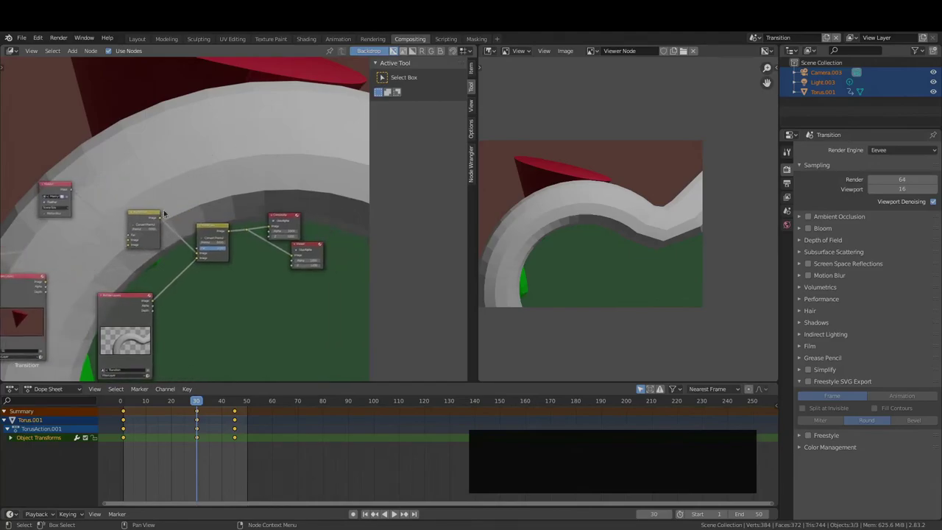
pyautogui.moveTo(128, 237); pyautogui.dragTo(248, 230)
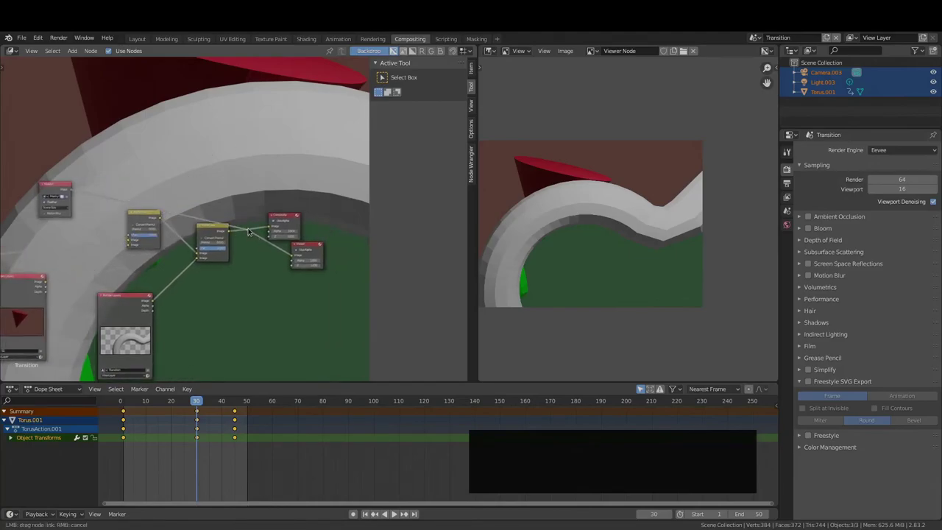
# Step: Play the mask animation from the start of the timeline, stop playback, and scrub to frame 34 to examine the mask shape
pyautogui.moveTo(197, 402); pyautogui.dragTo(126, 402)
pyautogui.press('space')
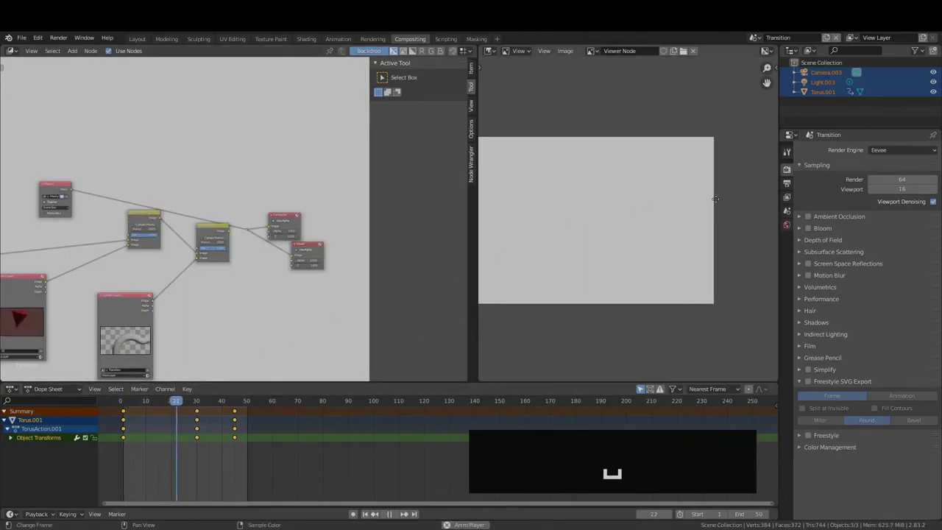
pyautogui.press('space')
pyautogui.moveTo(244, 401); pyautogui.dragTo(208, 414)
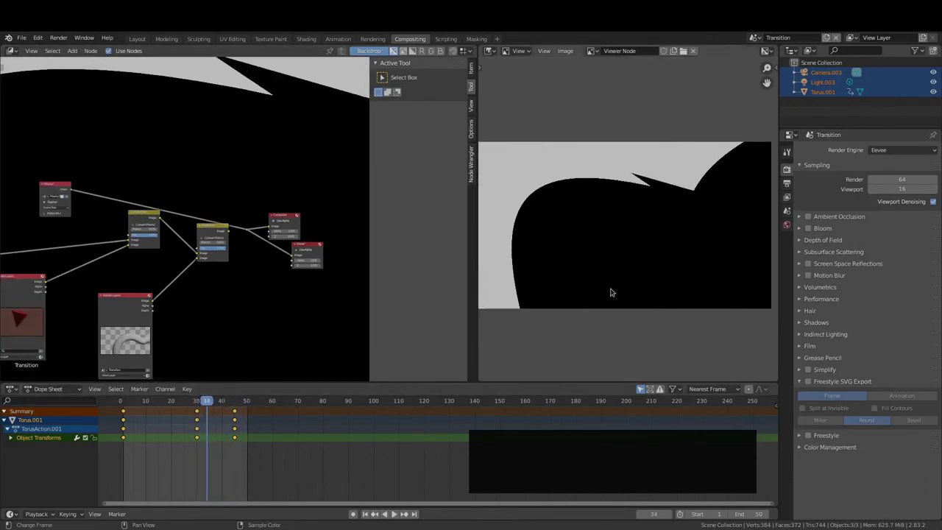
pyautogui.moveTo(608, 267); pyautogui.dragTo(628, 288, button='middle')
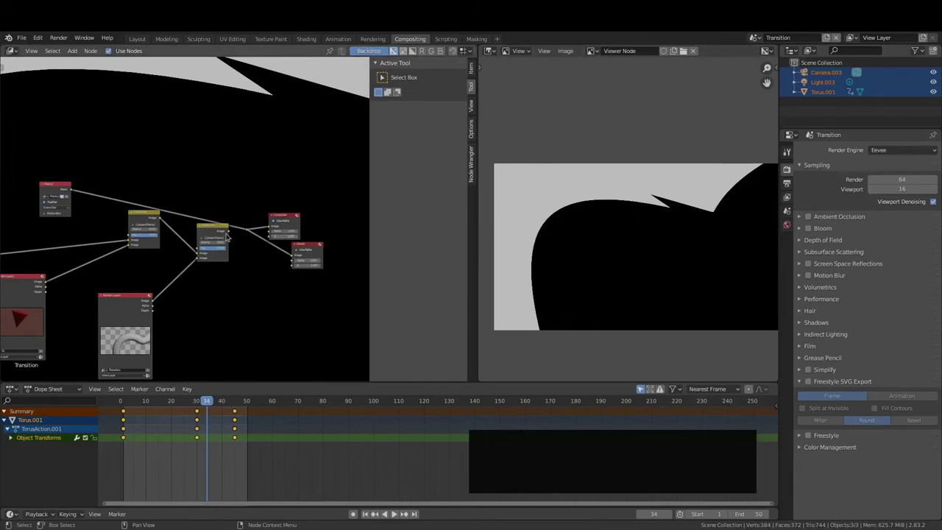
# Step: Reconnect the final Alpha Over's Image output to the output nodes and the mask to the first Alpha Over's Fac
pyautogui.moveTo(228, 233); pyautogui.dragTo(270, 225)
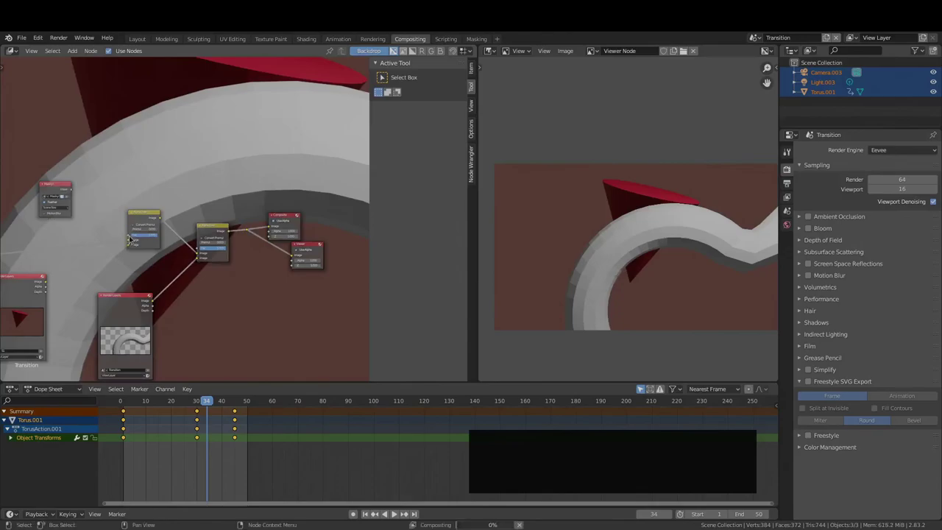
pyautogui.moveTo(128, 236); pyautogui.dragTo(71, 190)
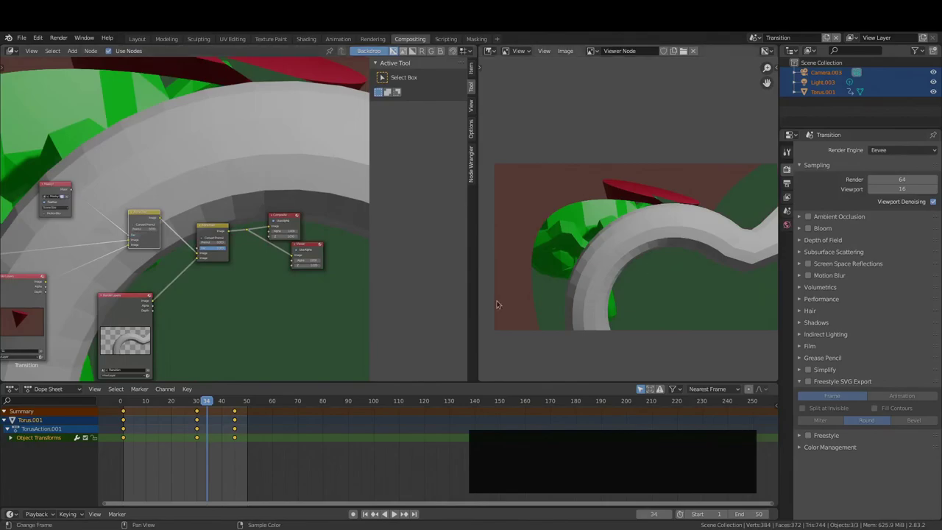
# Step: Play the masked transition briefly, stop playback, and render frame 35
pyautogui.press('space')
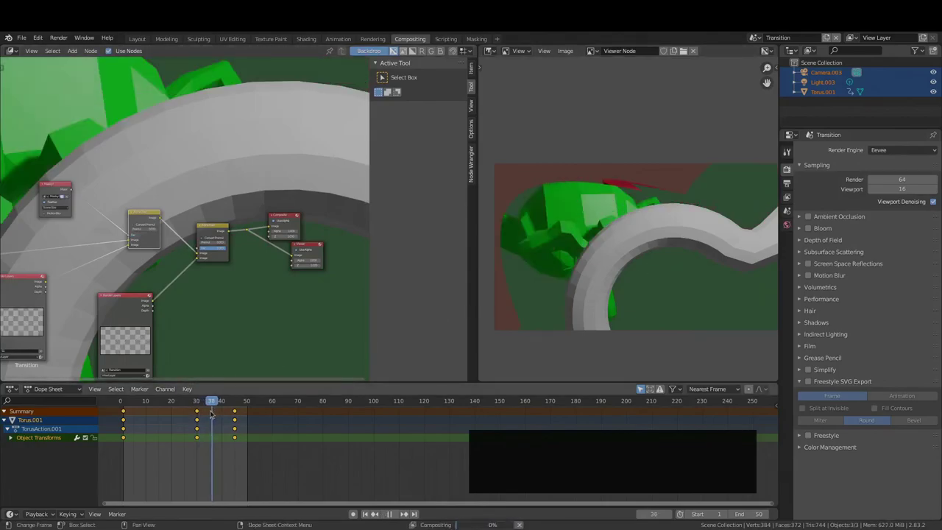
pyautogui.press('Escape')
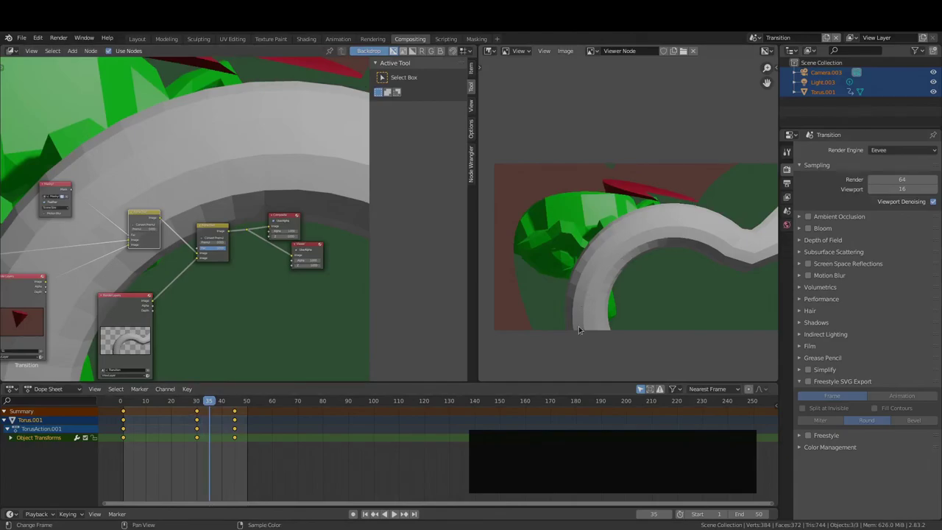
pyautogui.press('F12')
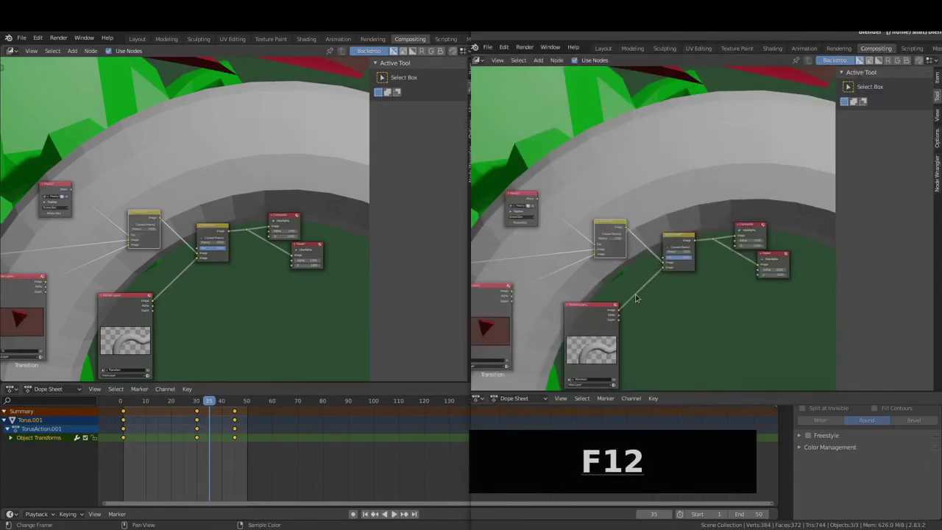